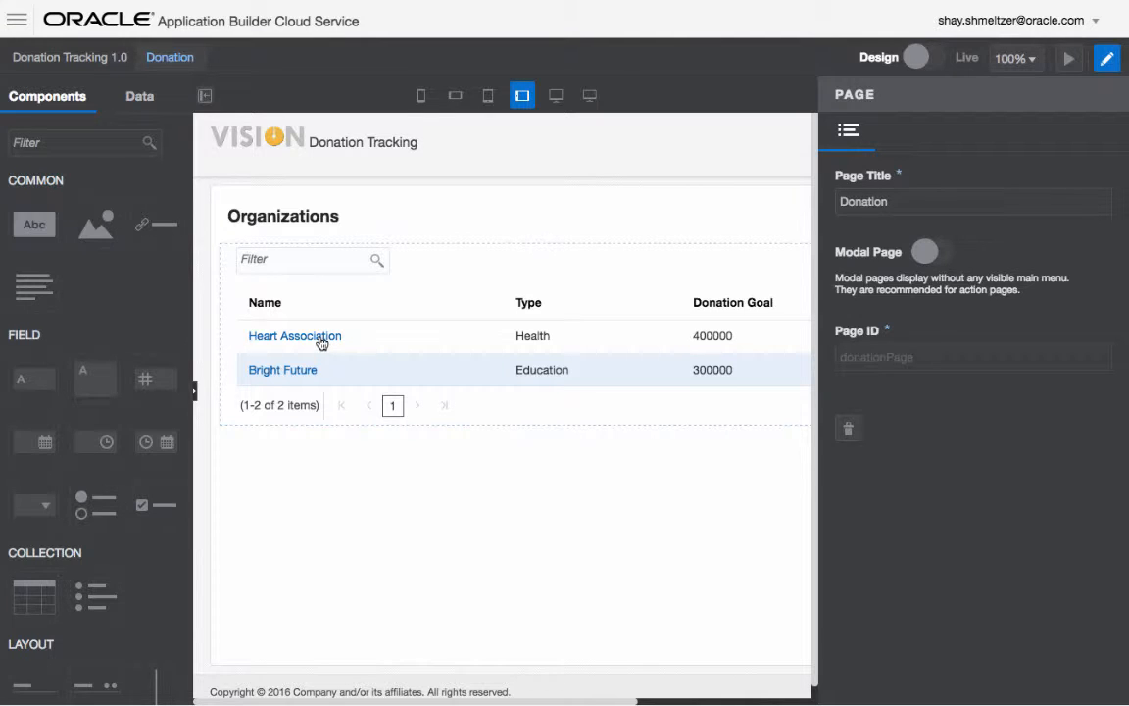
Step: Open the Heart Association record's Edit Organization page in Live mode and return to Design mode
click(939, 59)
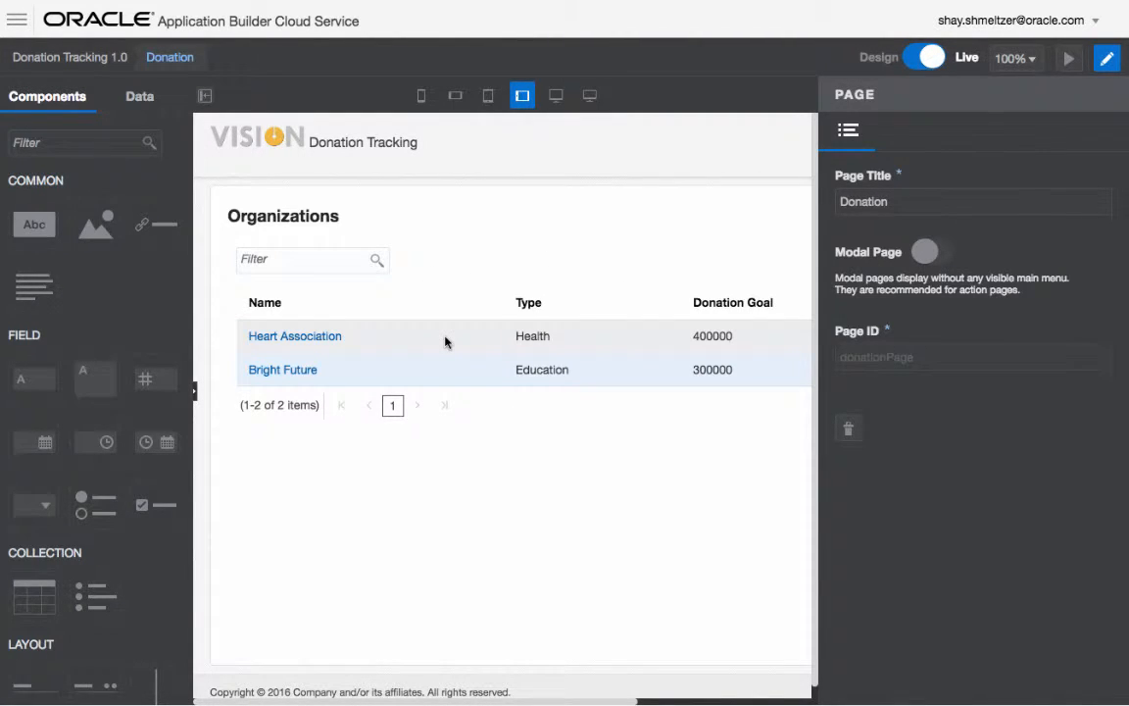
click(319, 343)
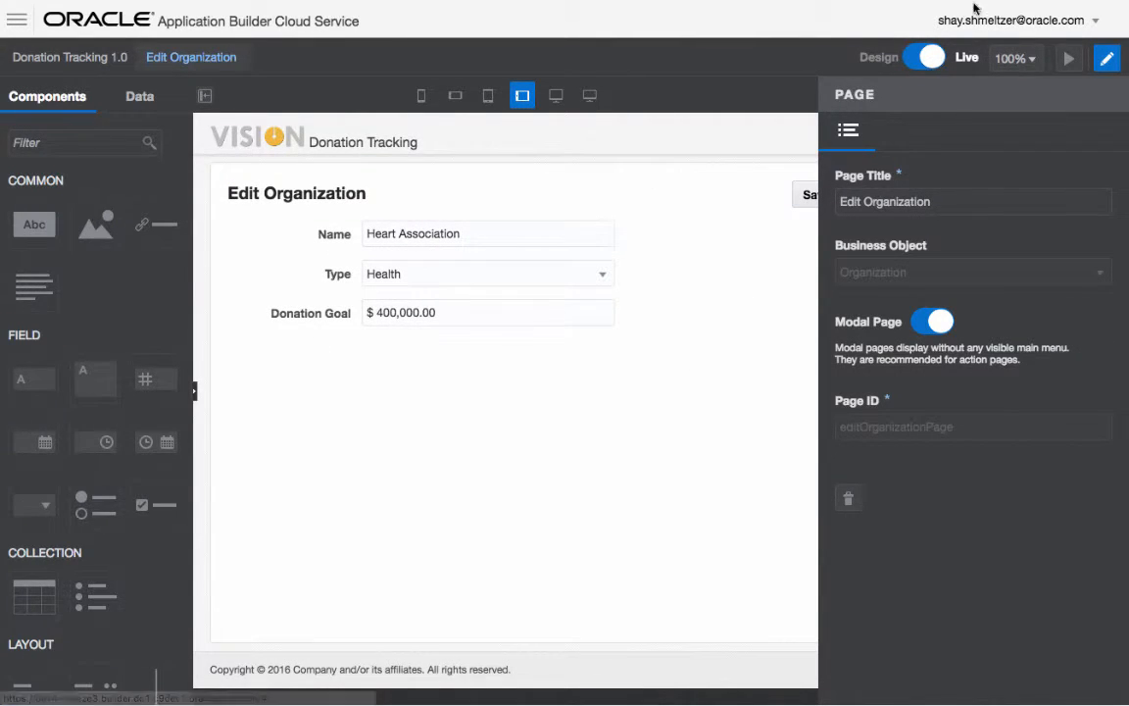
click(926, 57)
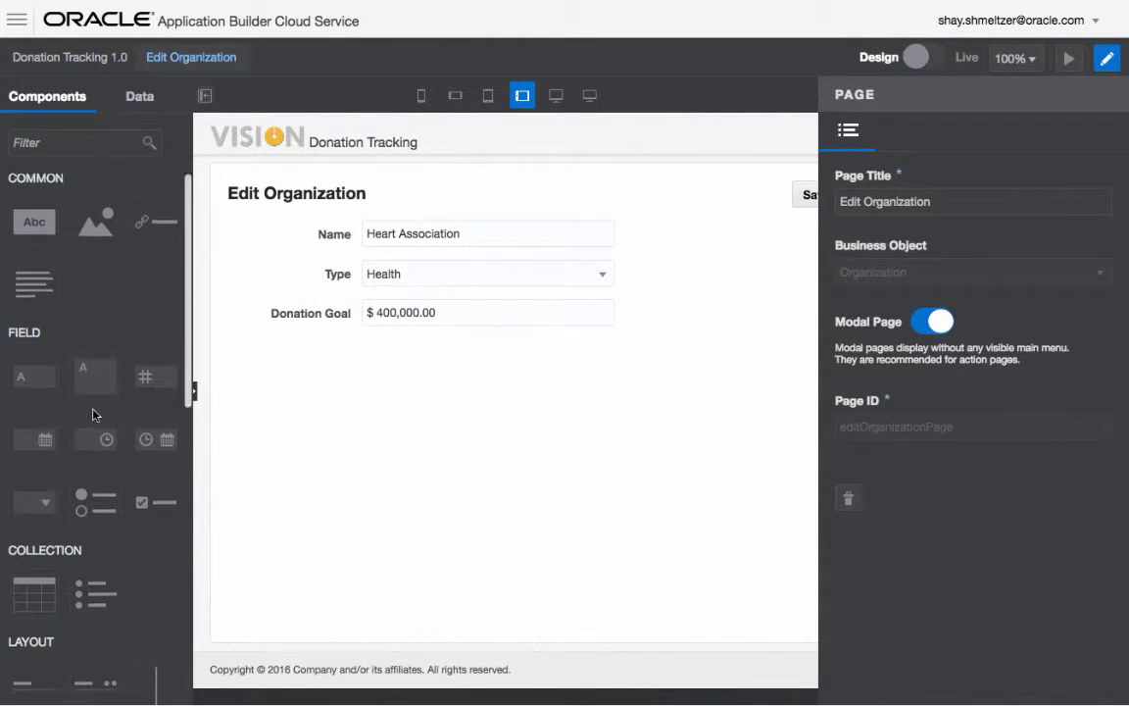
Step: Add a two-column panel layout to the page, placing Name and Type in the first panel and Donation Goal in the second
scroll(93, 408, down, 6)
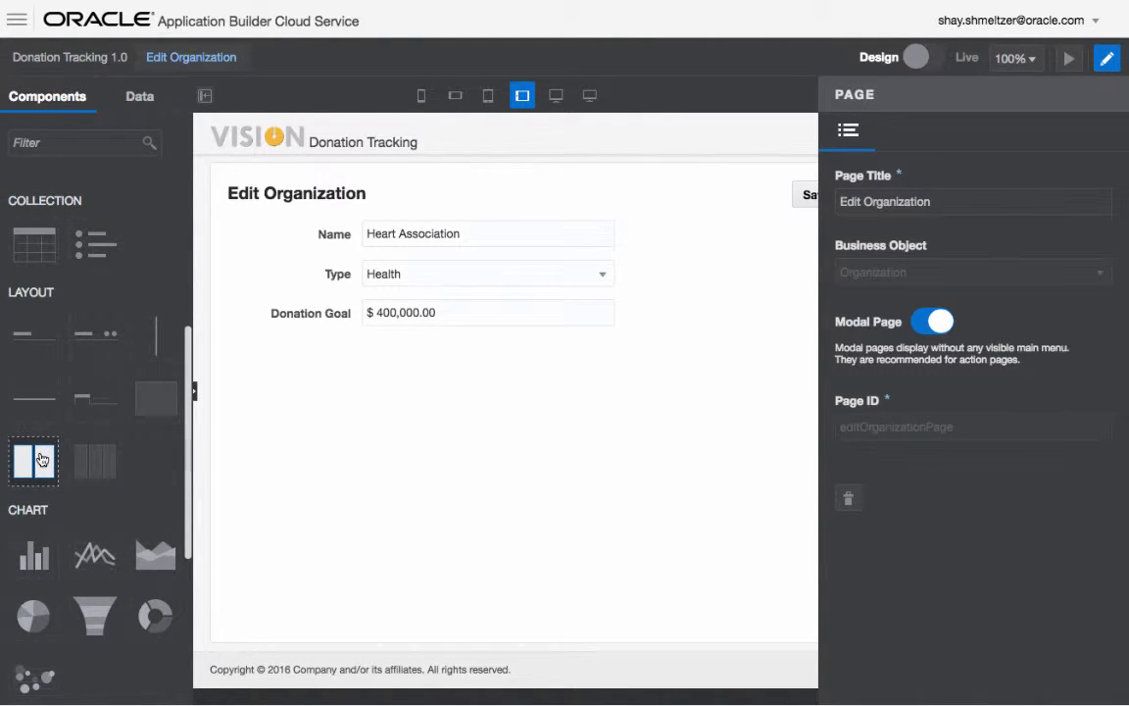
drag(34, 461, 344, 369)
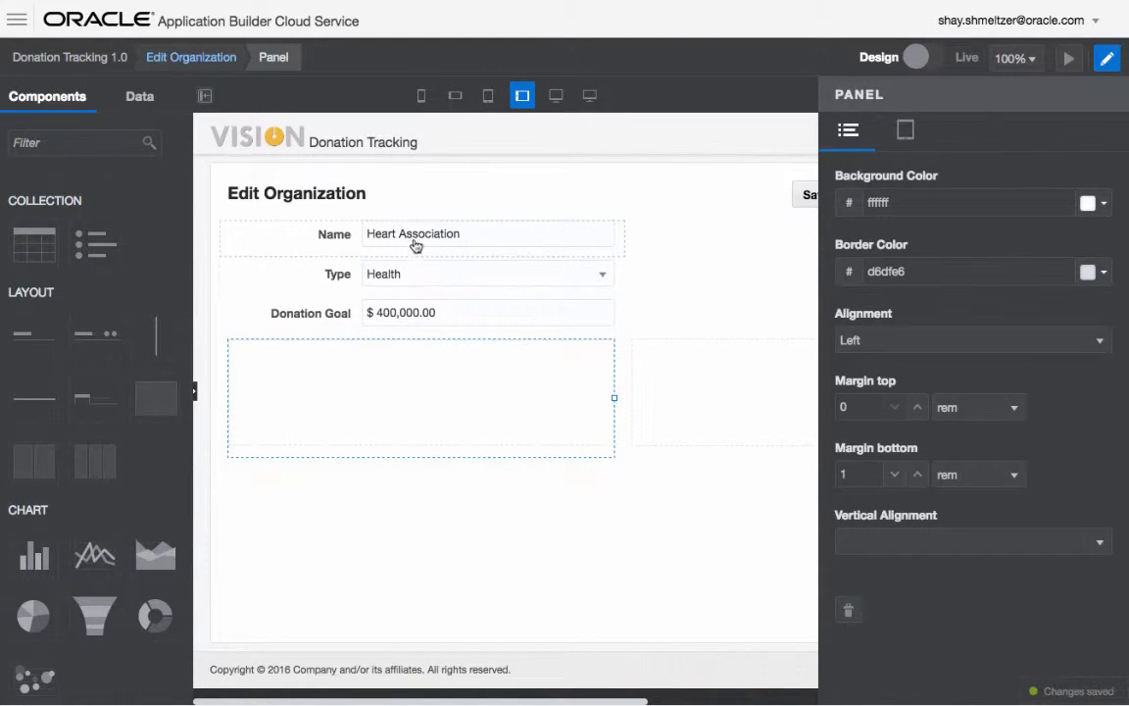
drag(362, 236, 322, 356)
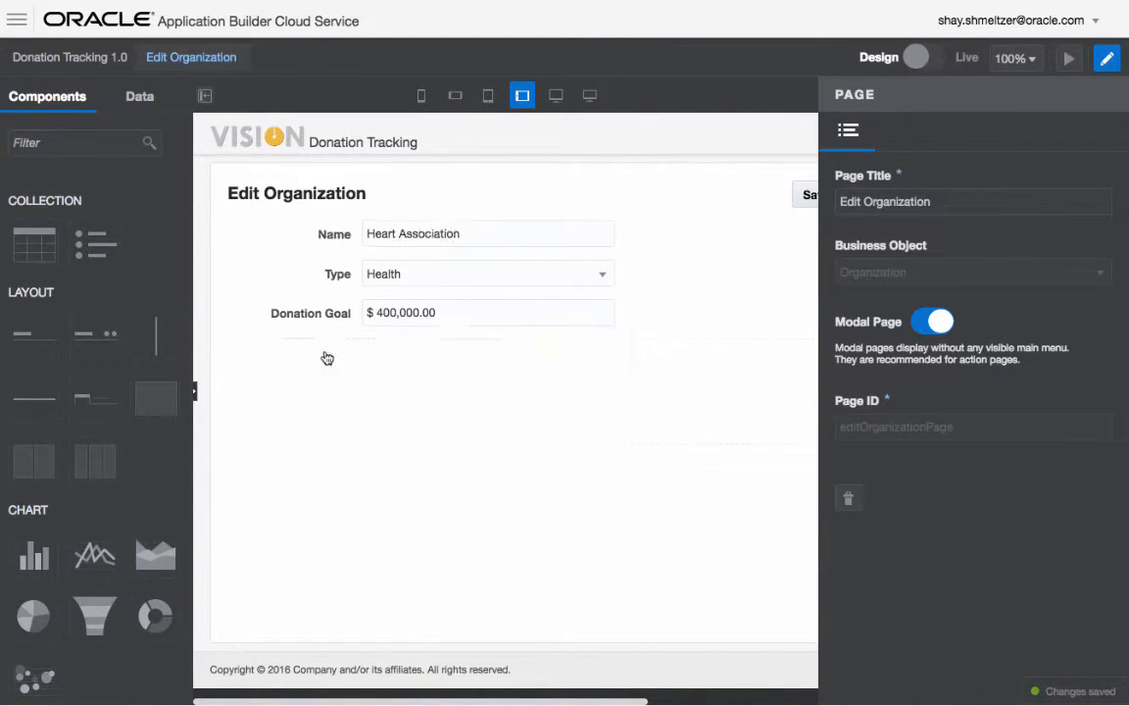
drag(418, 239, 367, 367)
drag(424, 234, 648, 292)
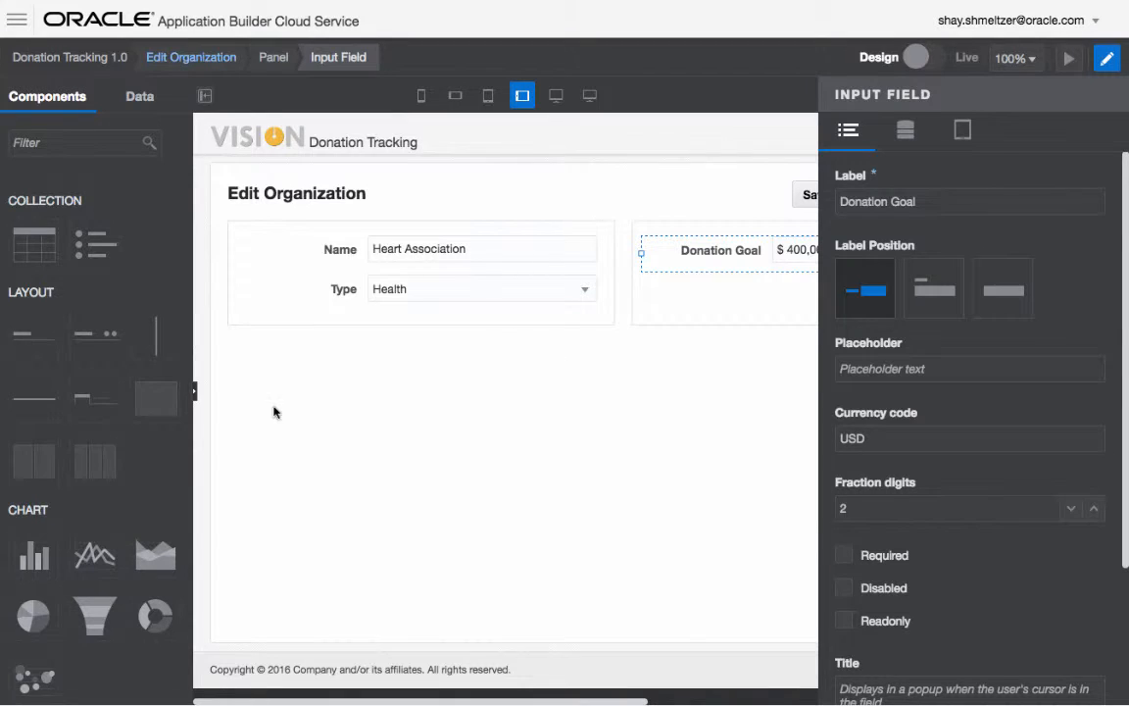
Step: Add a text area labelled Description below Donation Goal, bound to a new Description field of the Organization object
scroll(145, 361, up, 1)
scroll(145, 361, up, 5)
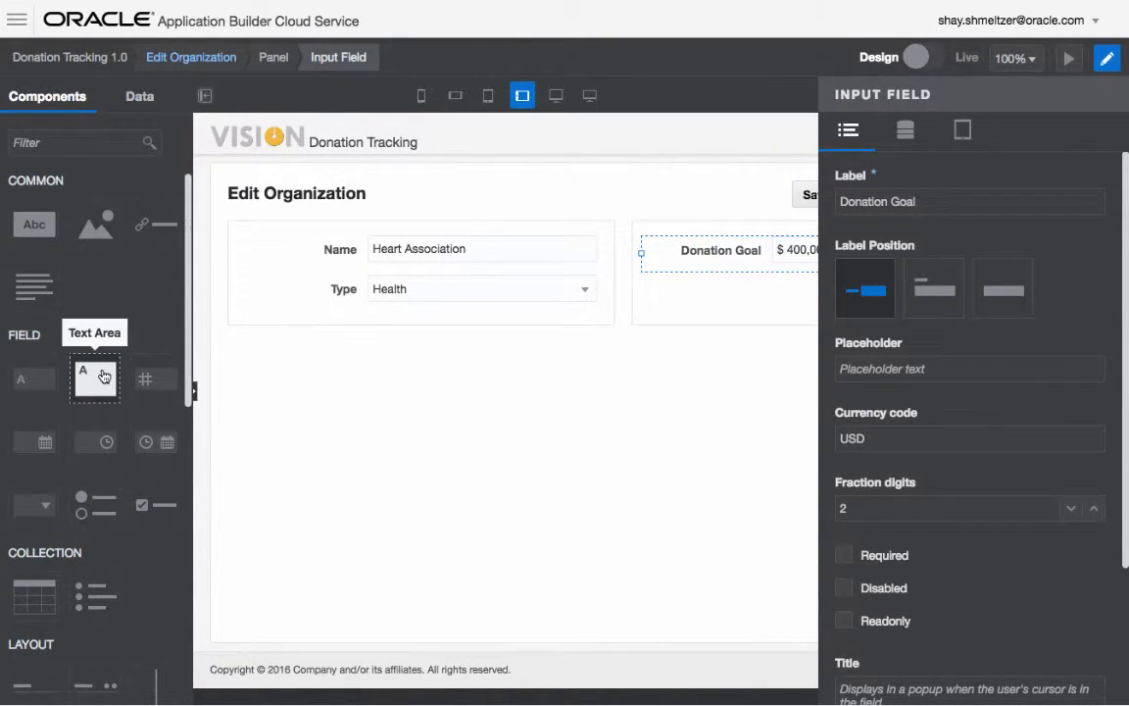
drag(102, 376, 686, 297)
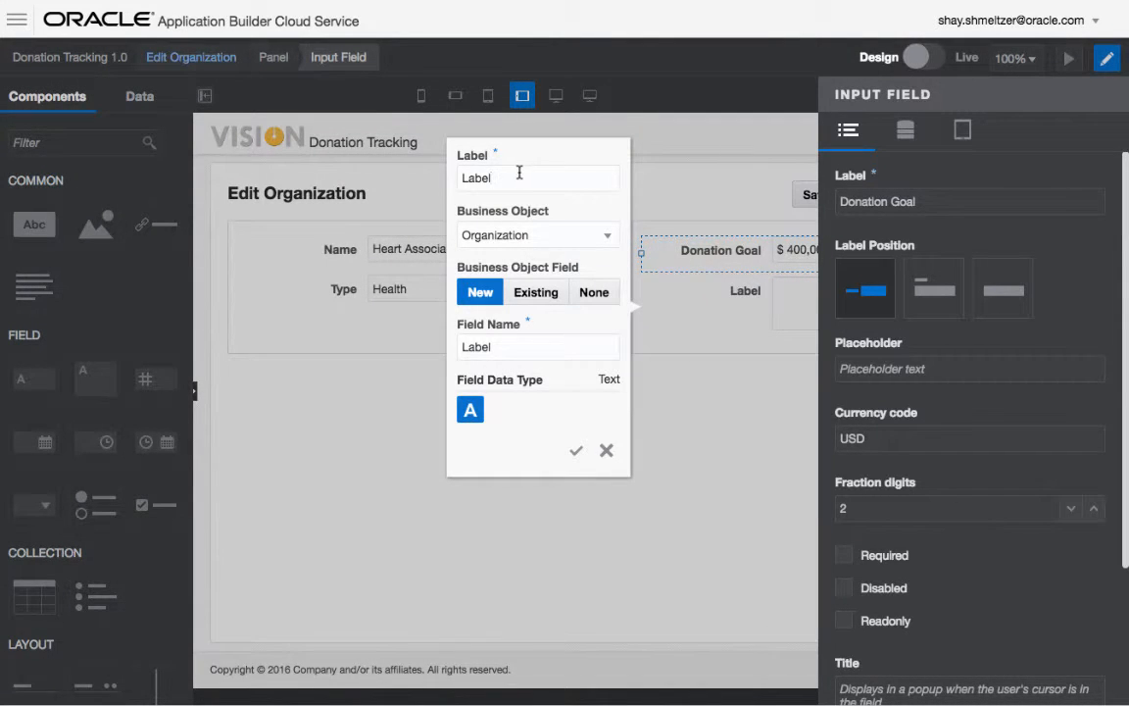
drag(520, 174, 444, 176)
text(Descr)
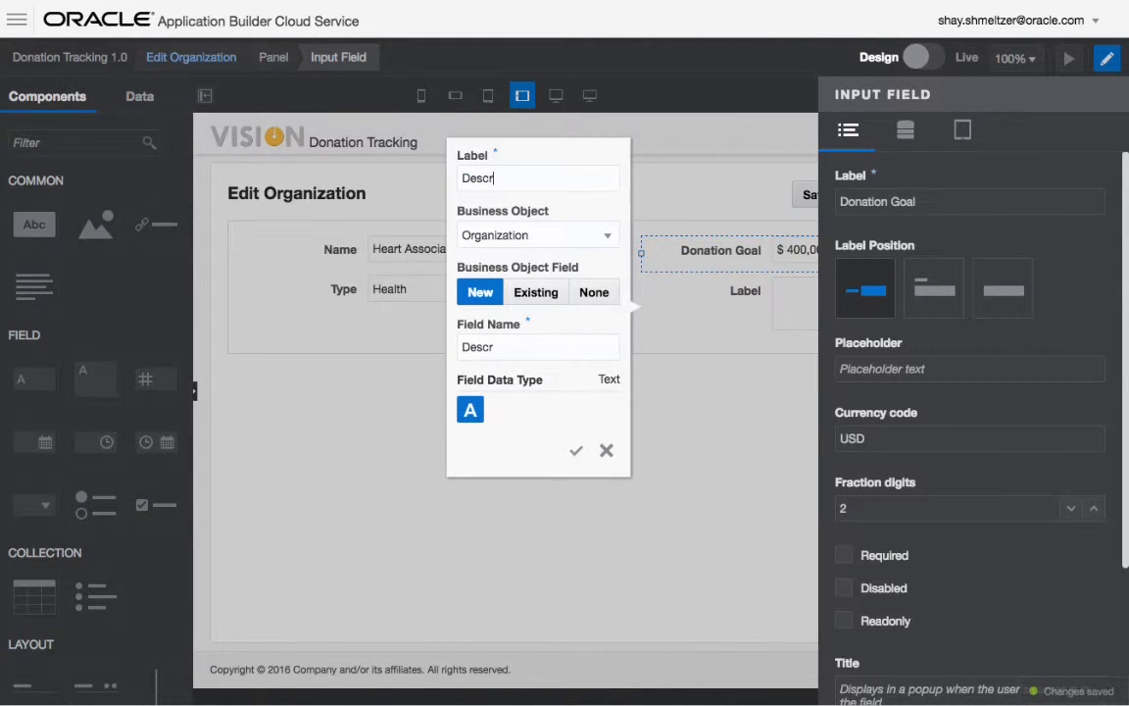
text(iption)
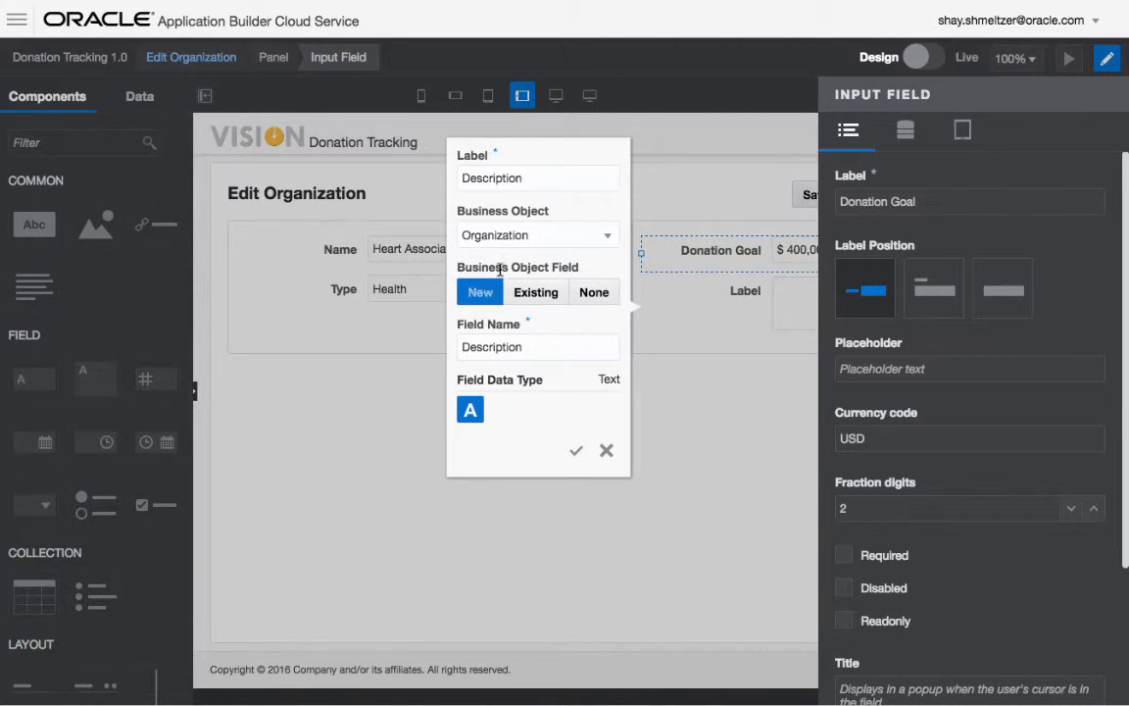
click(577, 453)
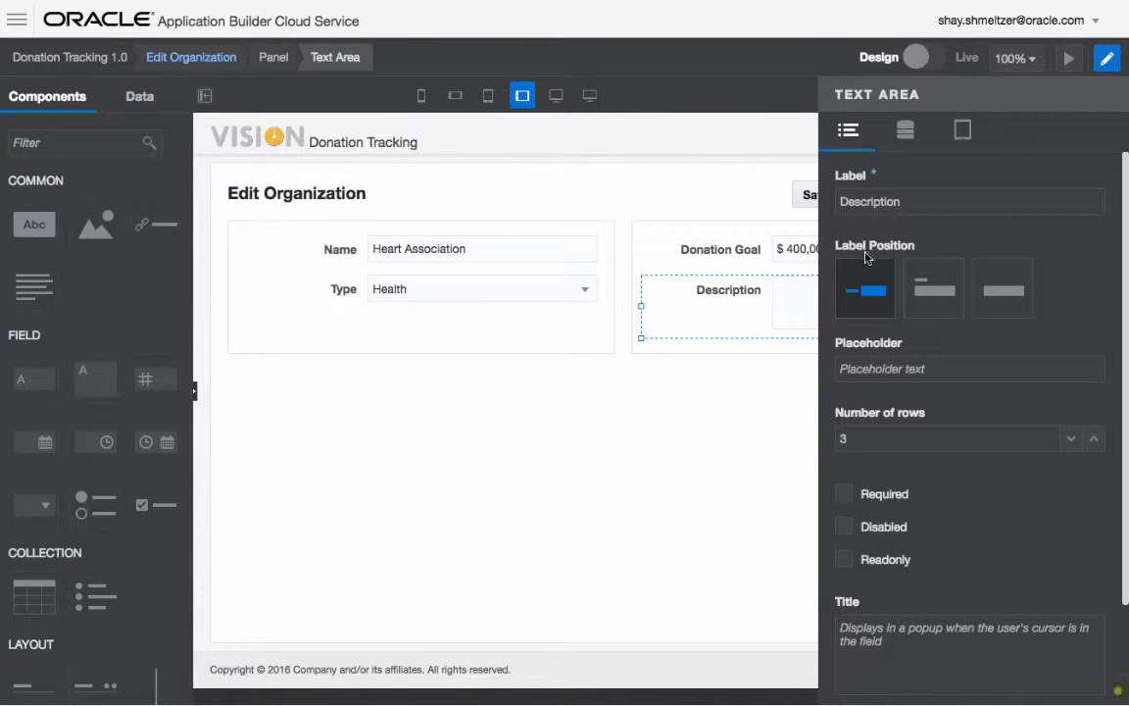
Step: Run the page preview, enter the description "Looking for the health of your heart" for Heart Association, and save and close the record
click(1069, 59)
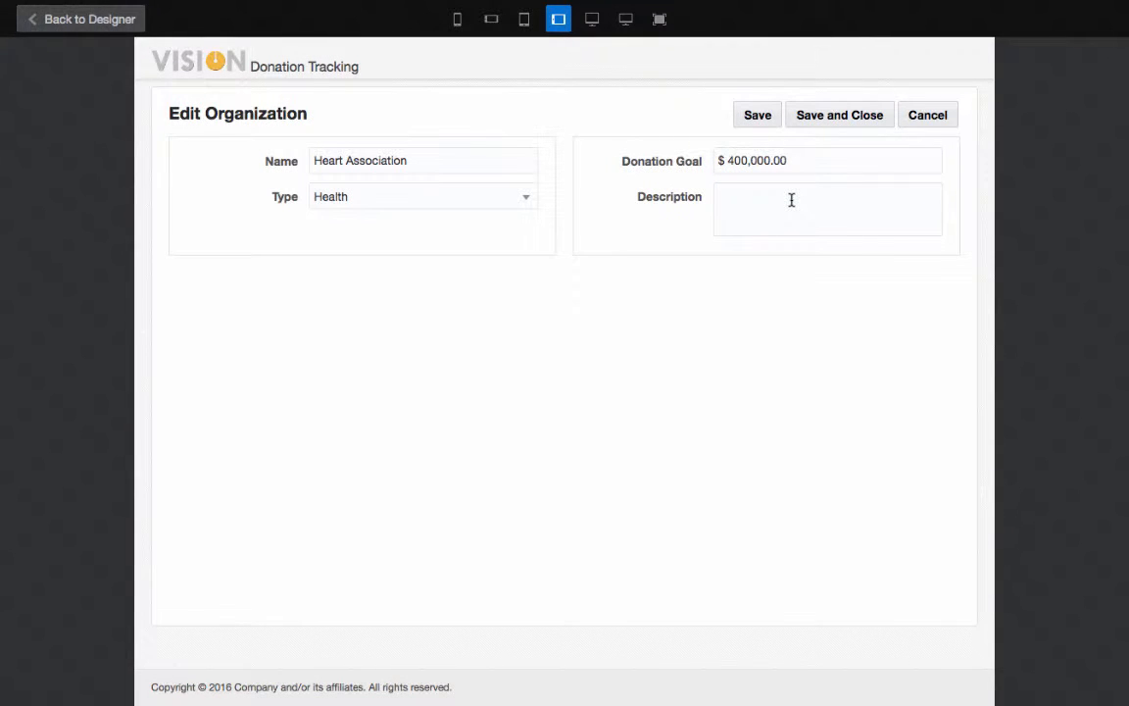
text(Looking for the health of your heart)
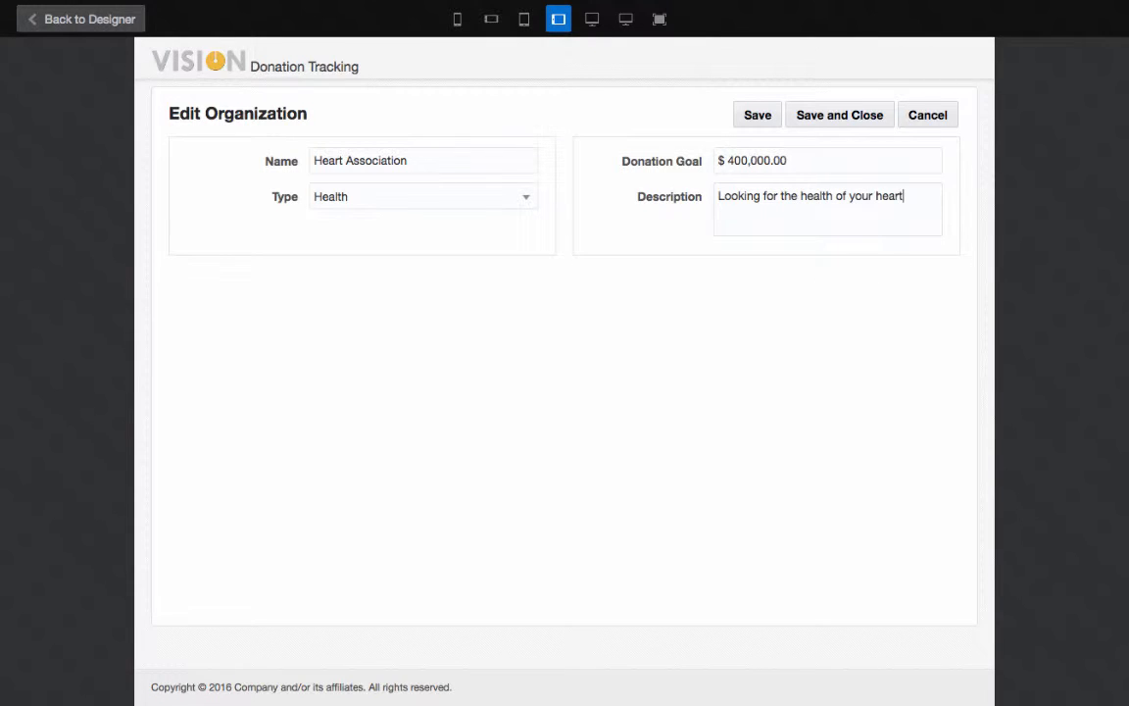
click(843, 113)
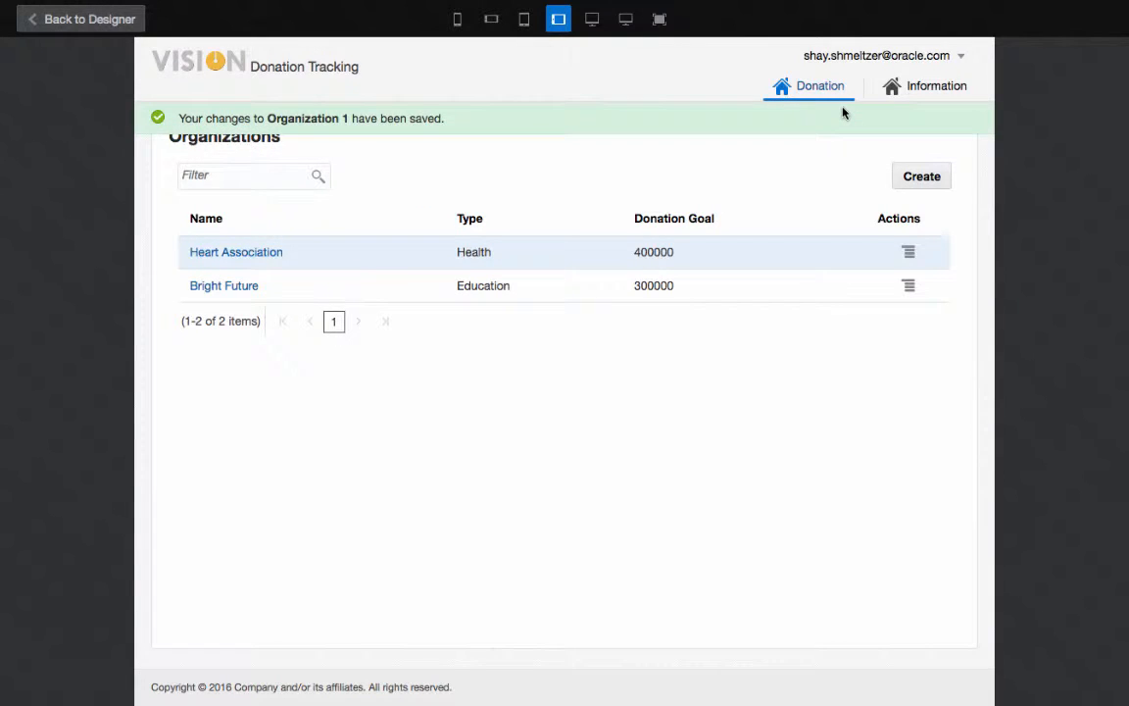
Step: Save the description "Looking out for our kids" for the Bright Future organization and return to the designer
click(245, 288)
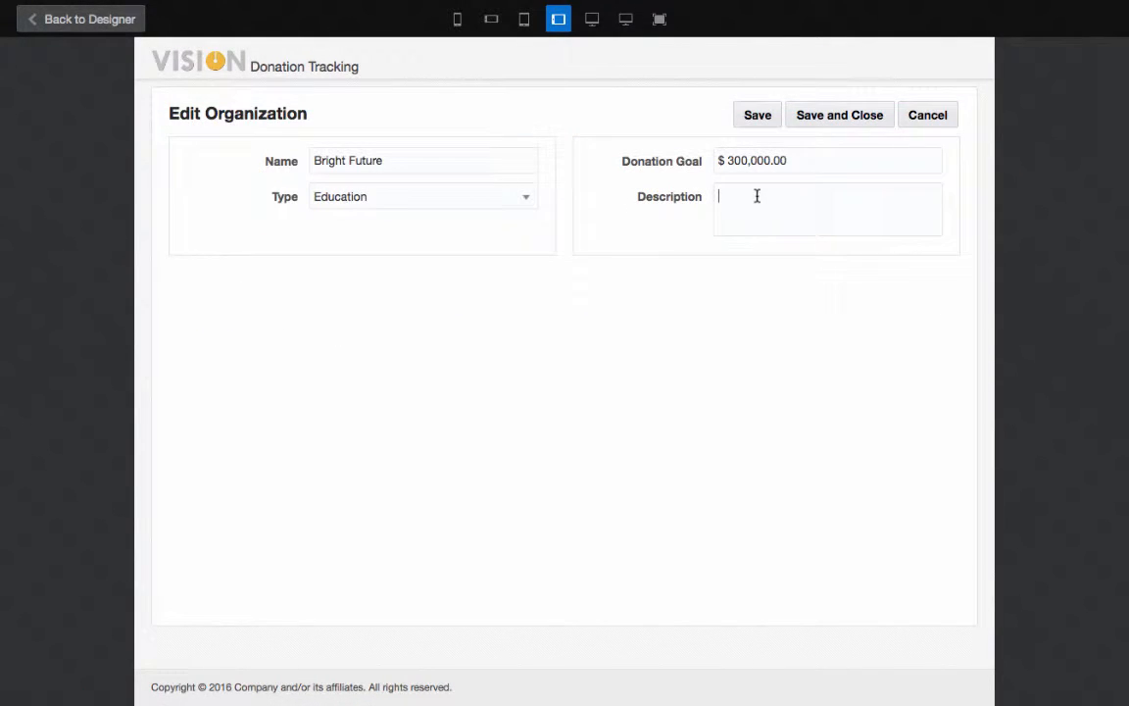
click(756, 196)
text(Looking out for our kids)
click(770, 118)
click(107, 27)
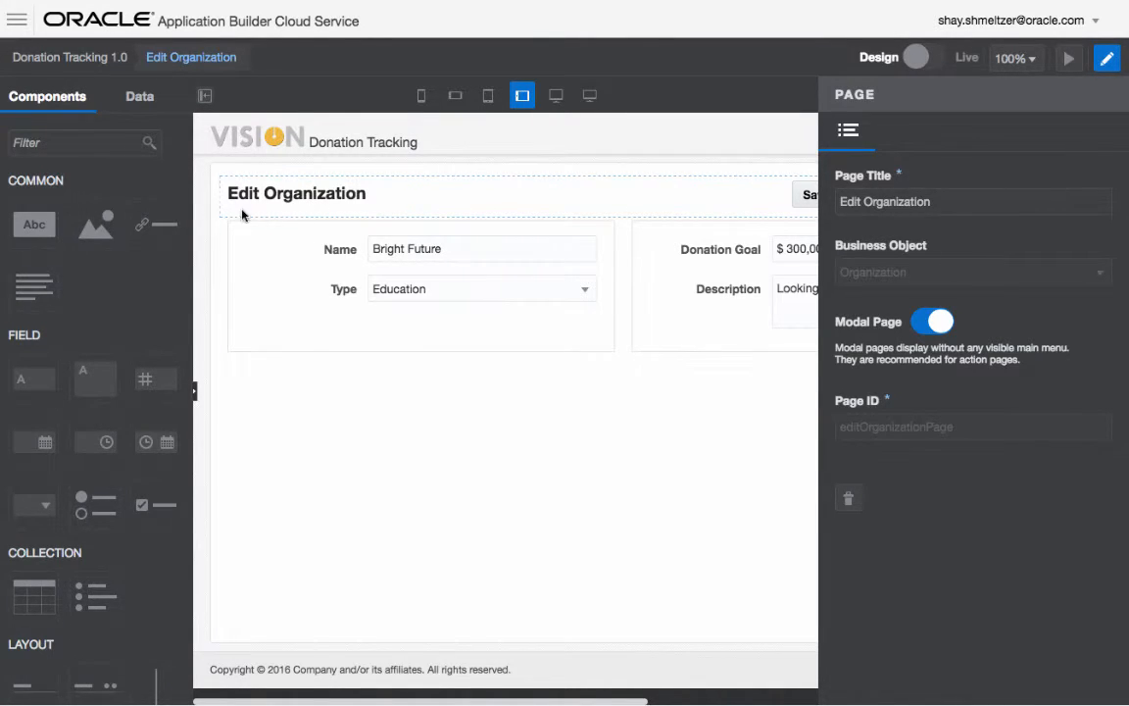
Step: Add a table below the two panels, based on a new child business object named Donation
drag(34, 595, 279, 469)
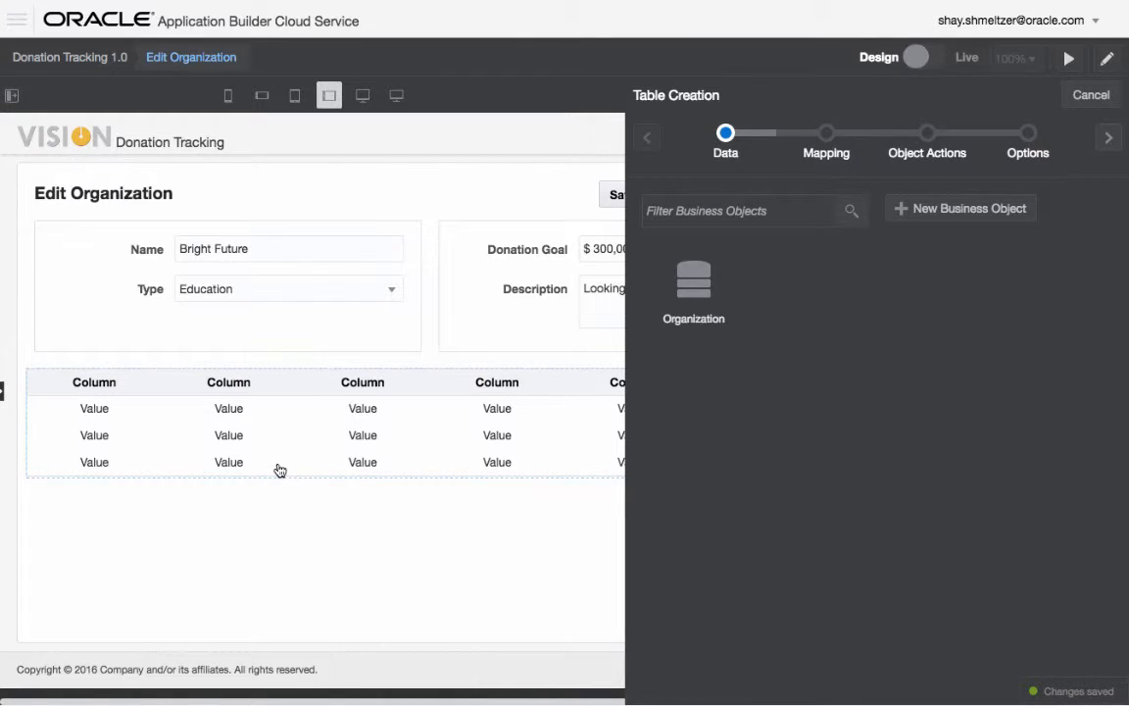
click(916, 208)
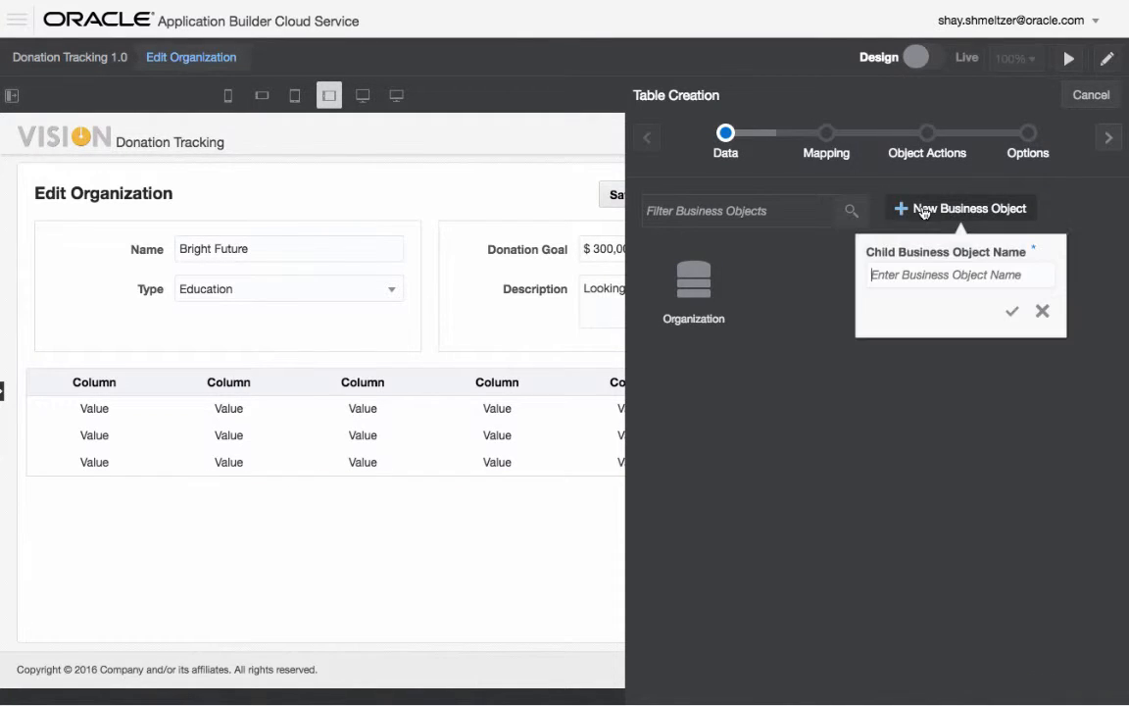
text(Donation)
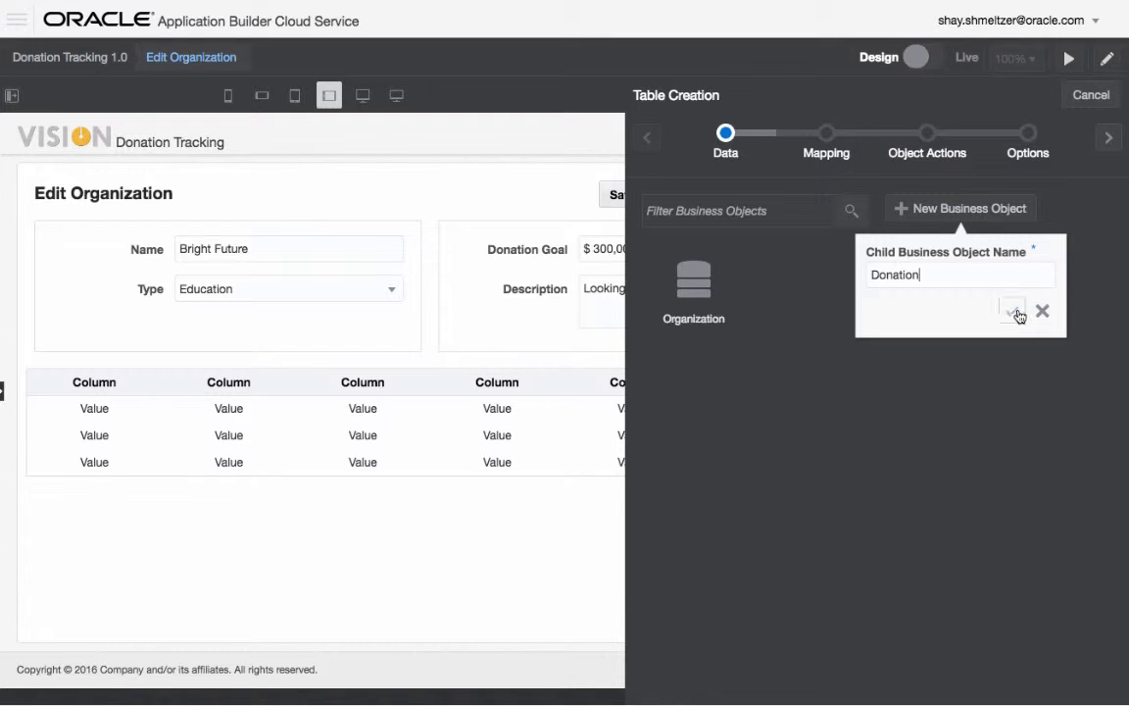
click(1012, 311)
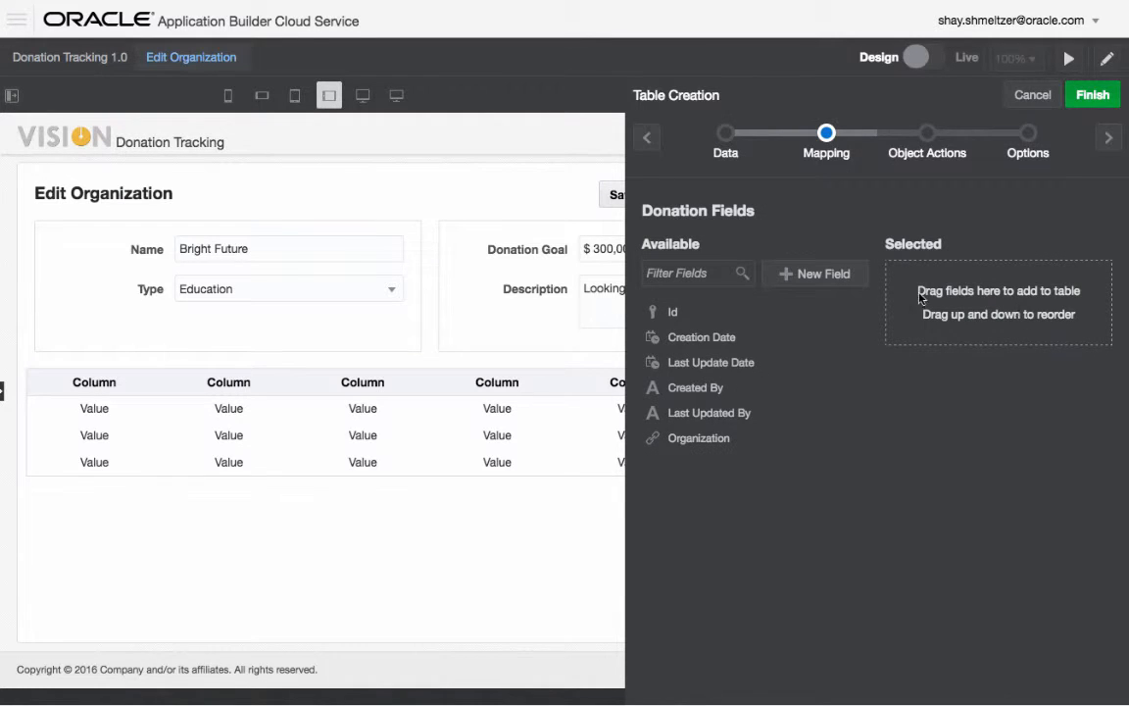
Step: Create a text field labelled Who for the Donation table
click(813, 277)
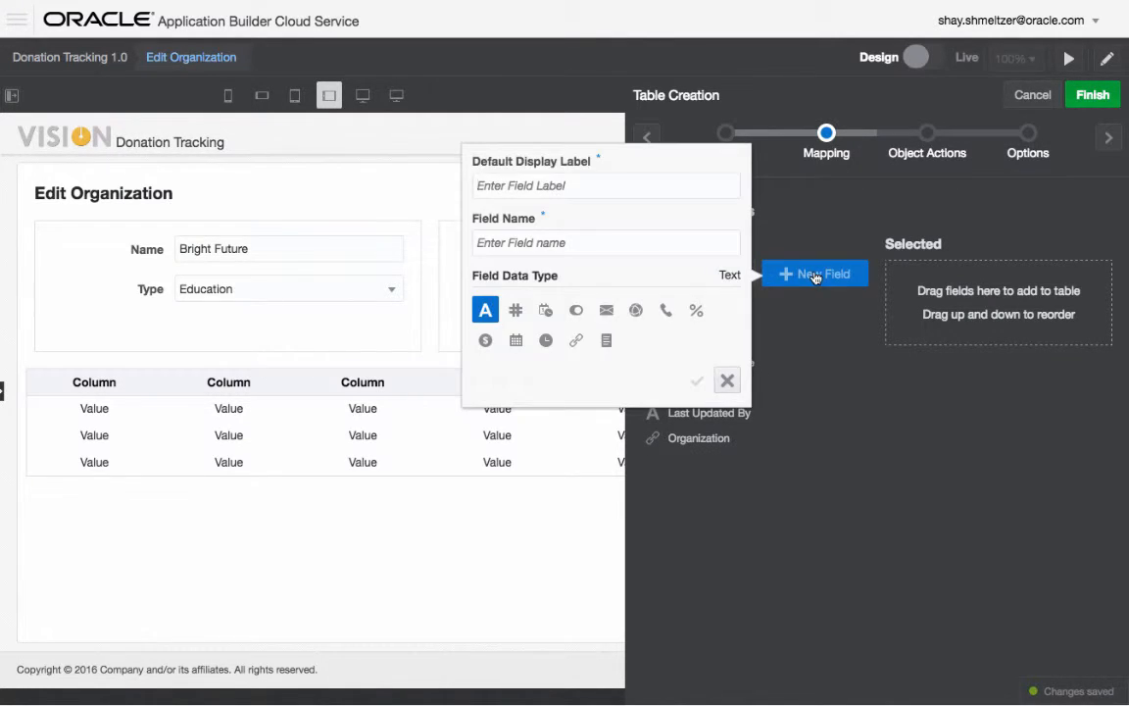
click(598, 183)
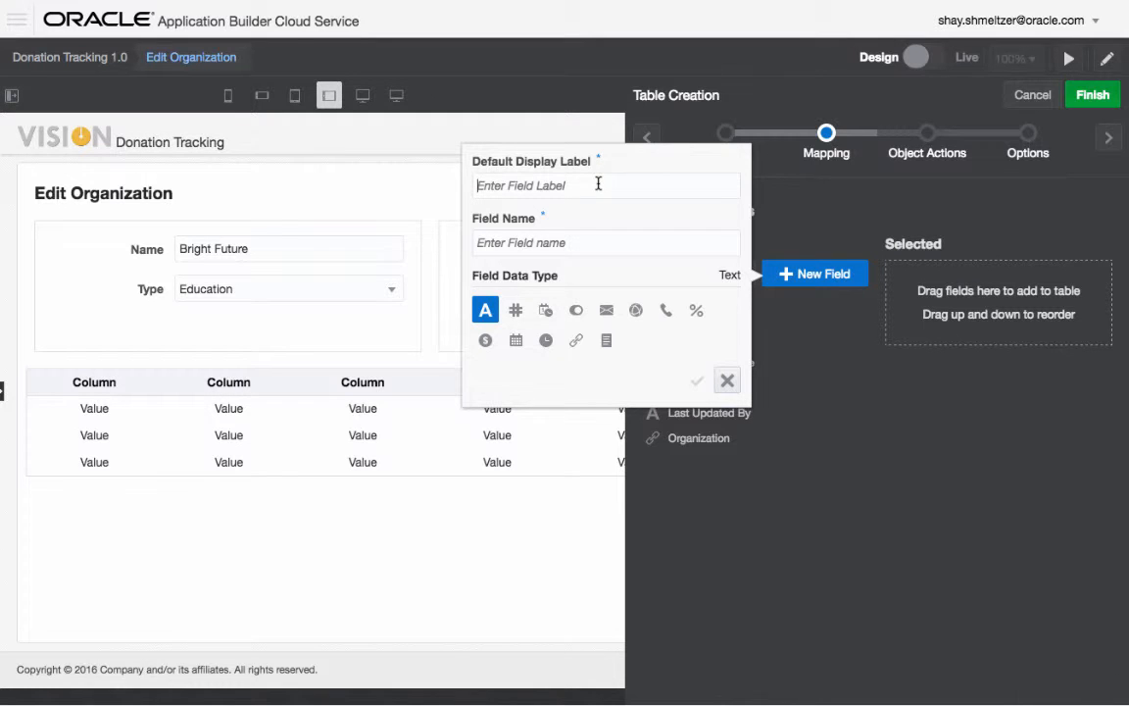
text(Who)
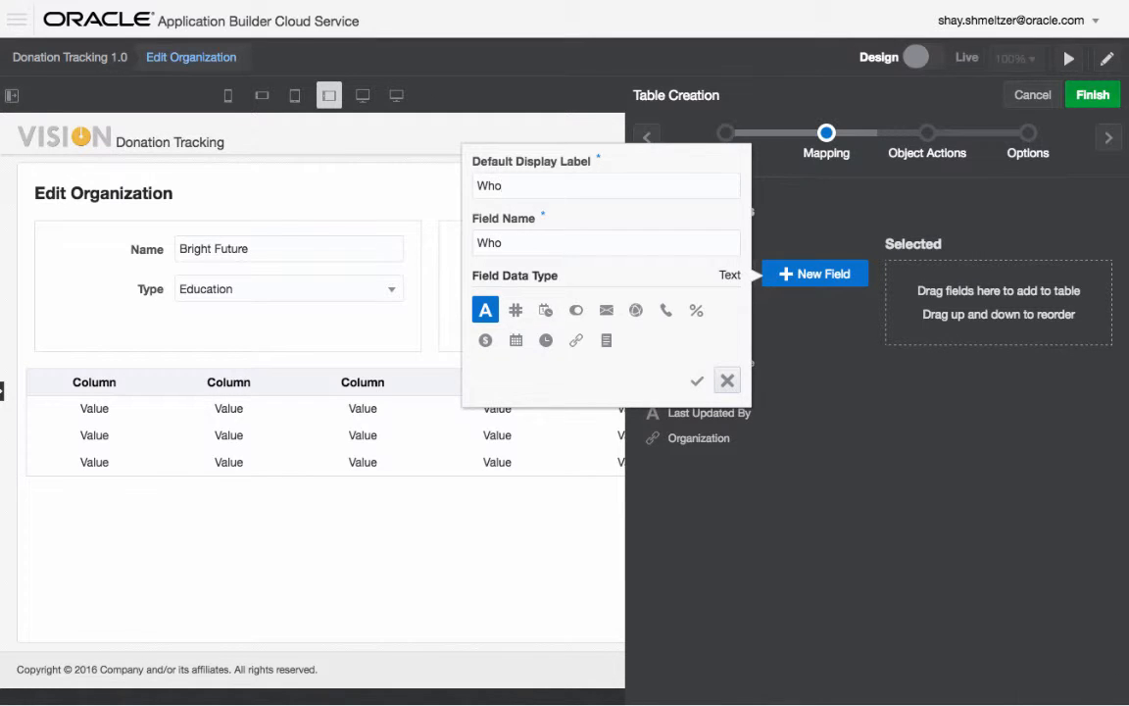
click(697, 381)
Step: Create a field labelled How Much with the Currency data type for the Donation table
click(817, 277)
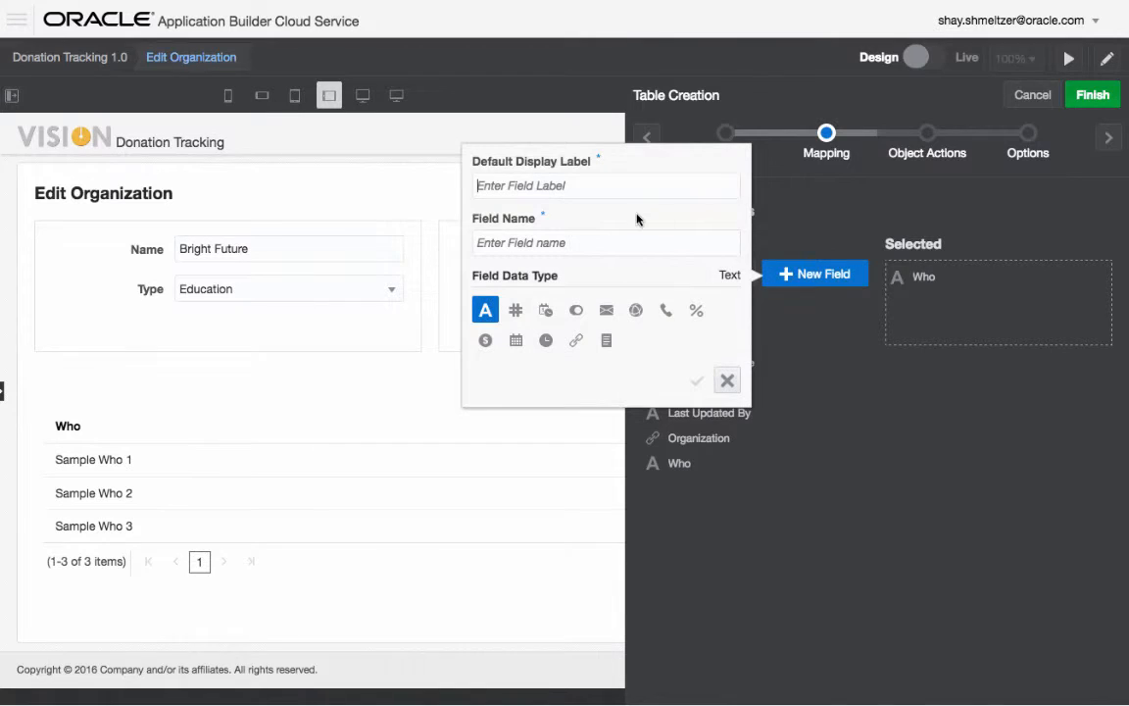
text(HOw Much)
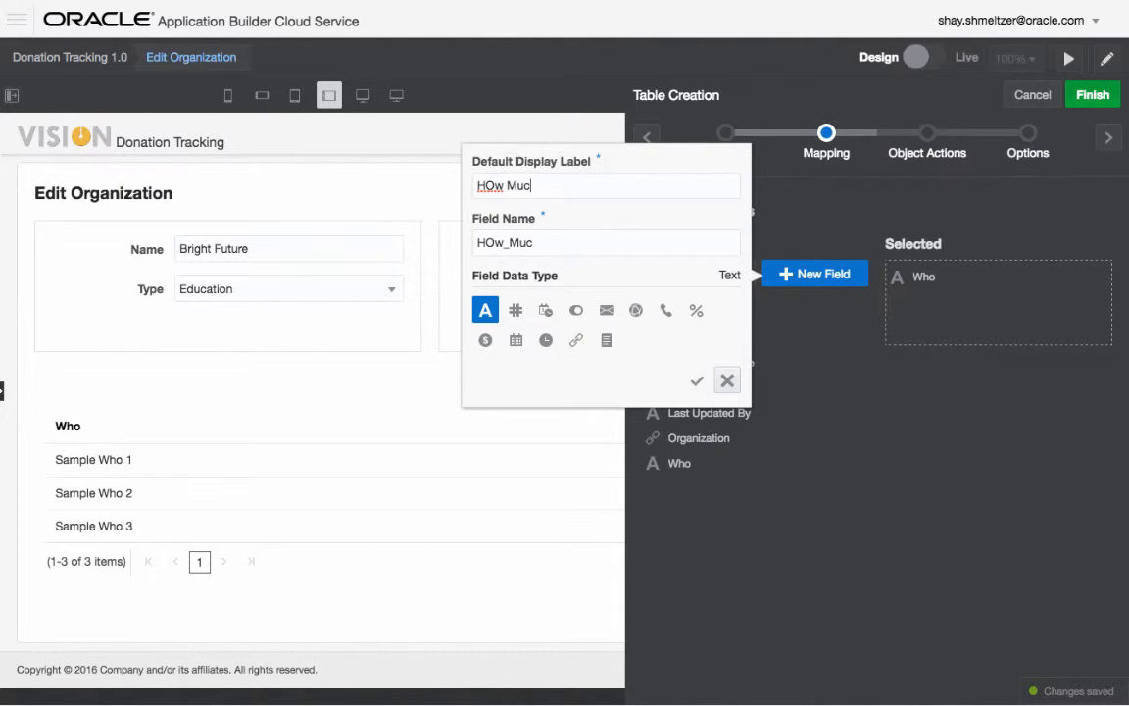
click(493, 185)
key(BackSpace)
text(o)
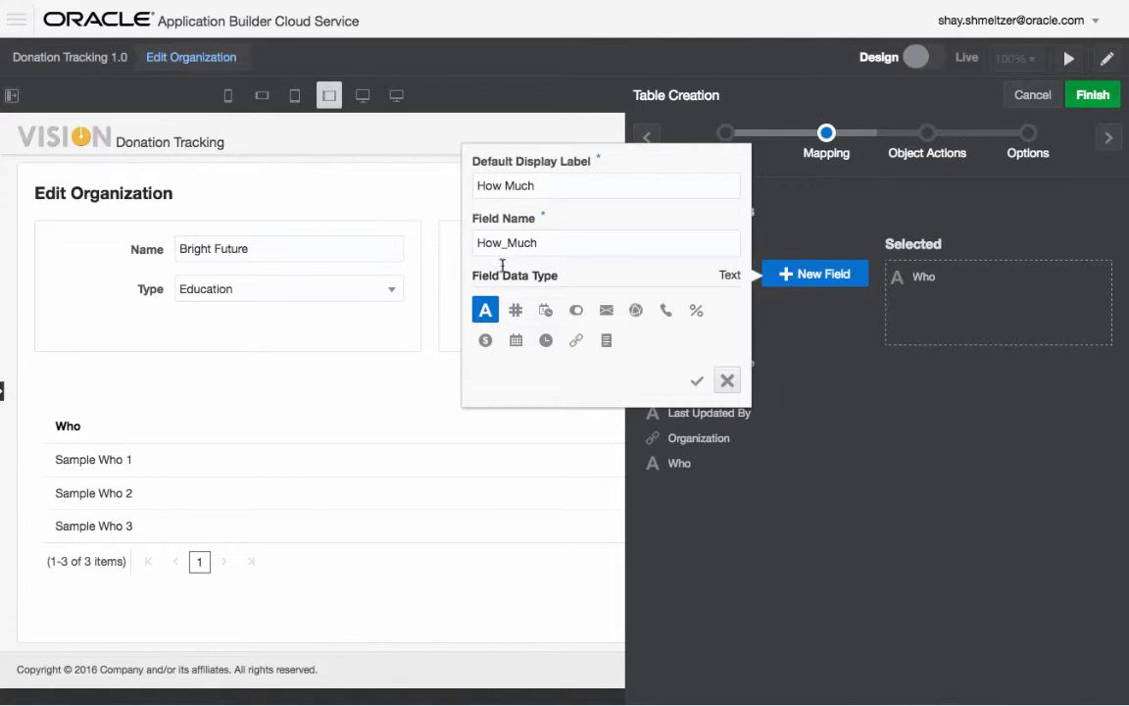
click(486, 341)
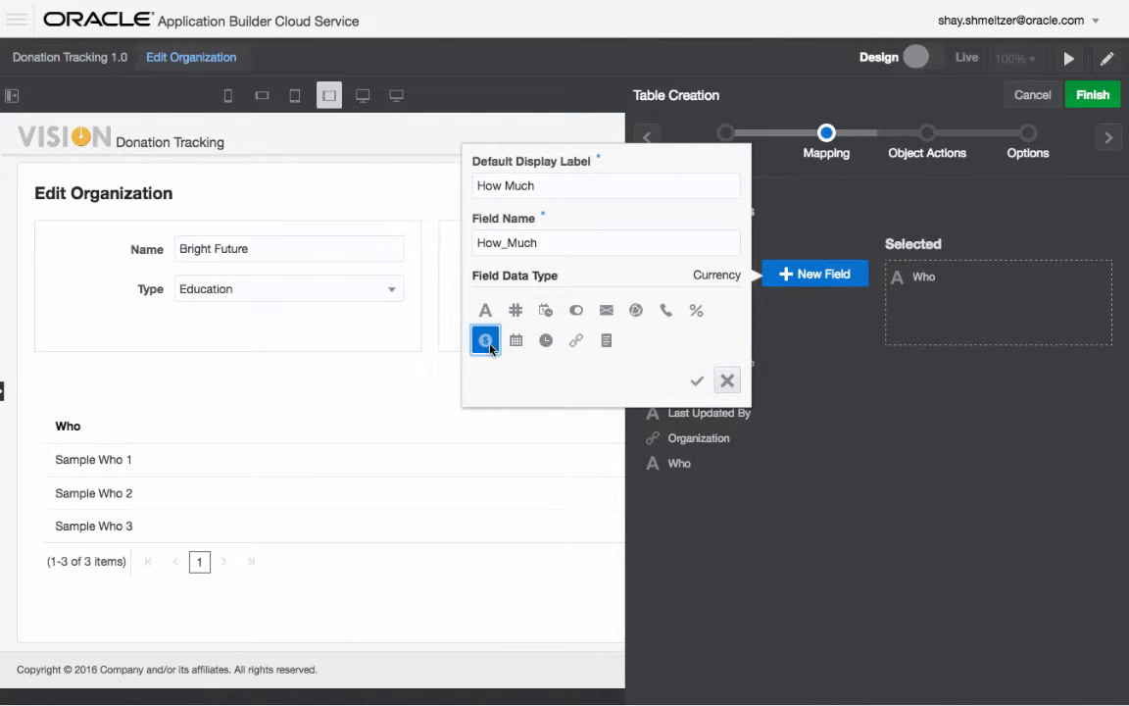
click(697, 380)
Step: Create a field labelled When with the Date data type for the Donation table
click(820, 282)
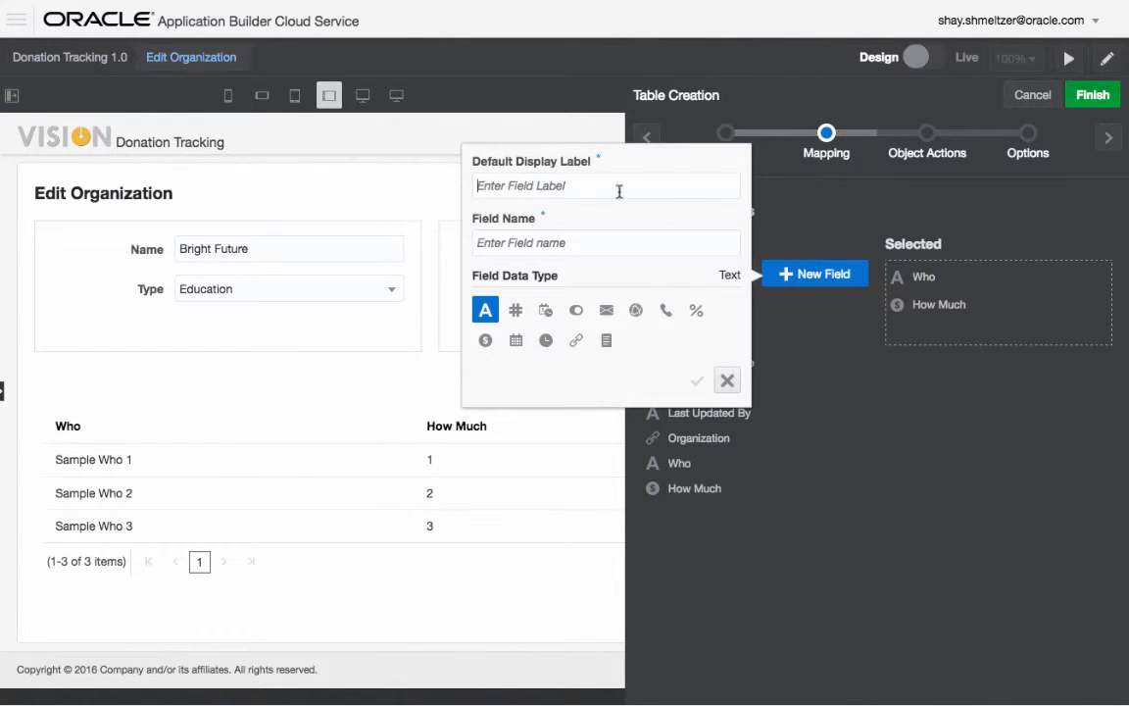
click(598, 187)
text(When)
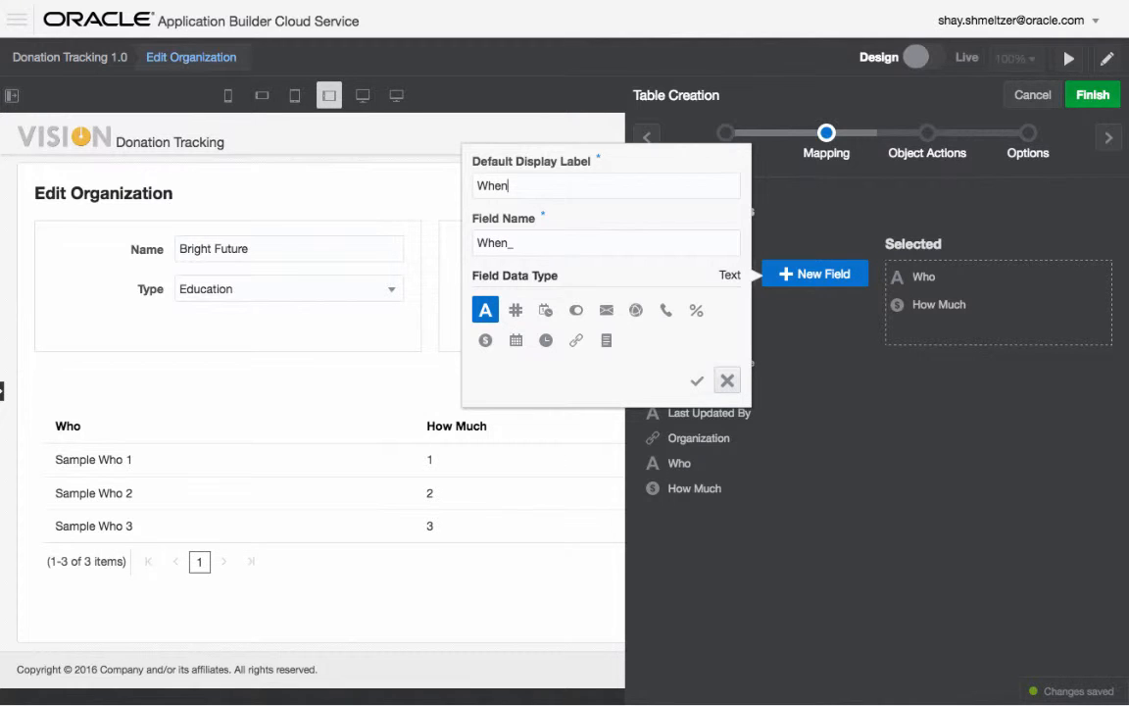
click(519, 343)
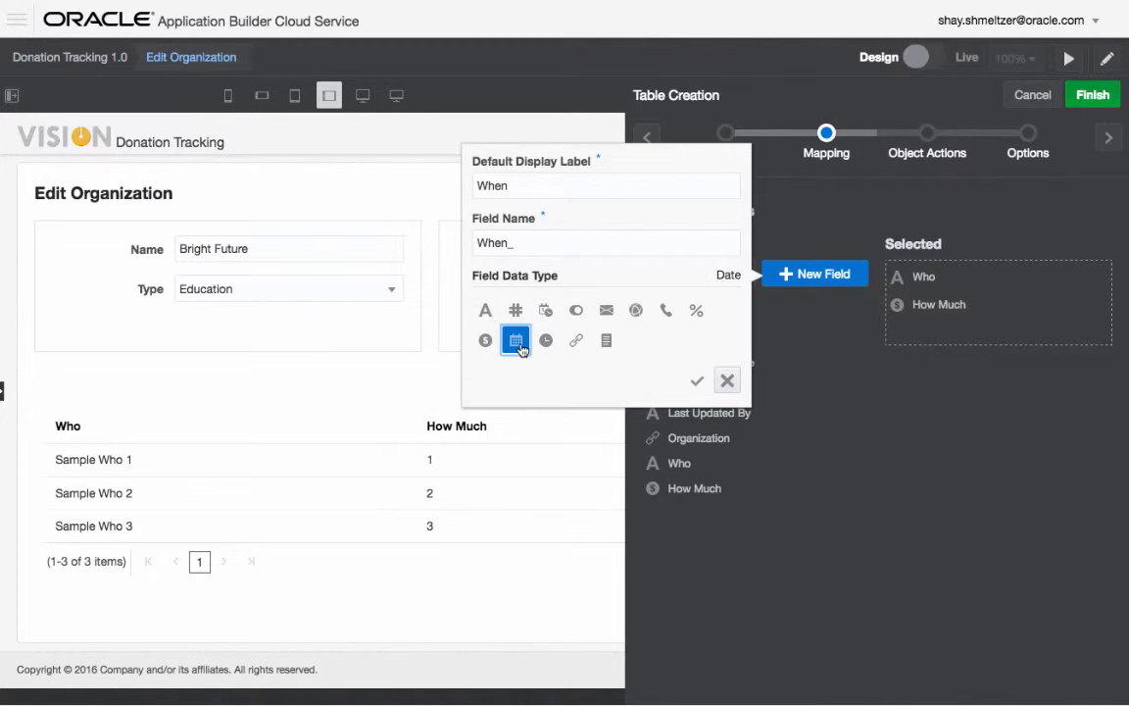
click(697, 381)
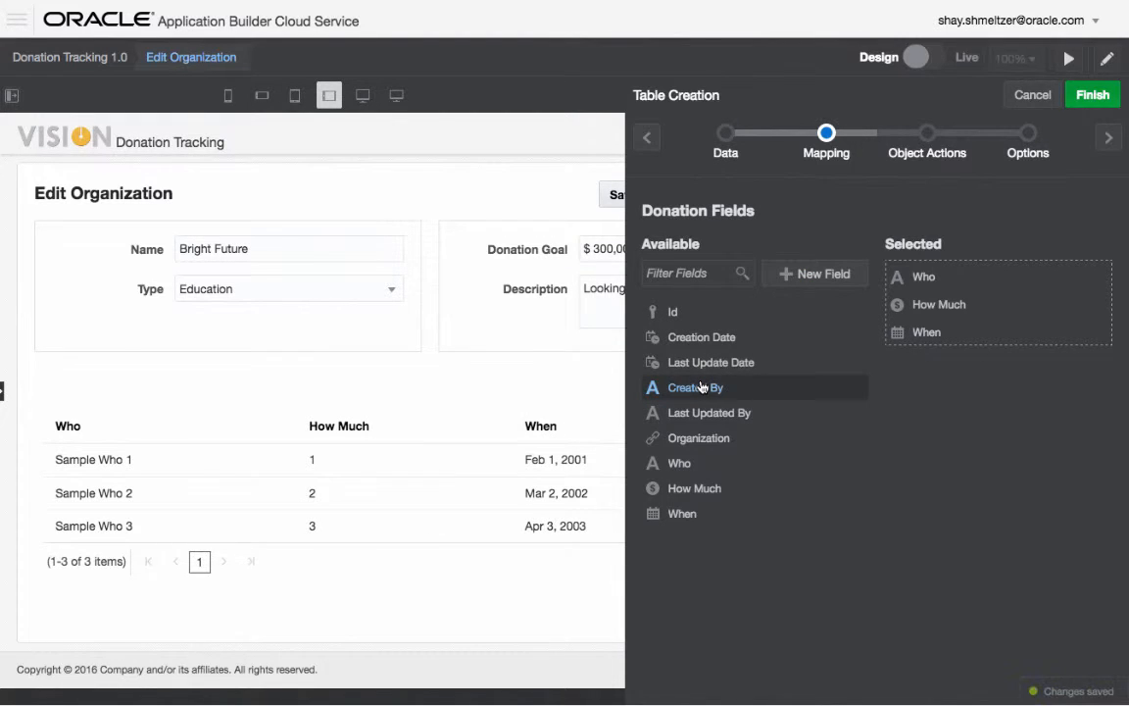
Step: Proceed to the table's object actions and set Who as the field to link on for the Edit action
click(1109, 138)
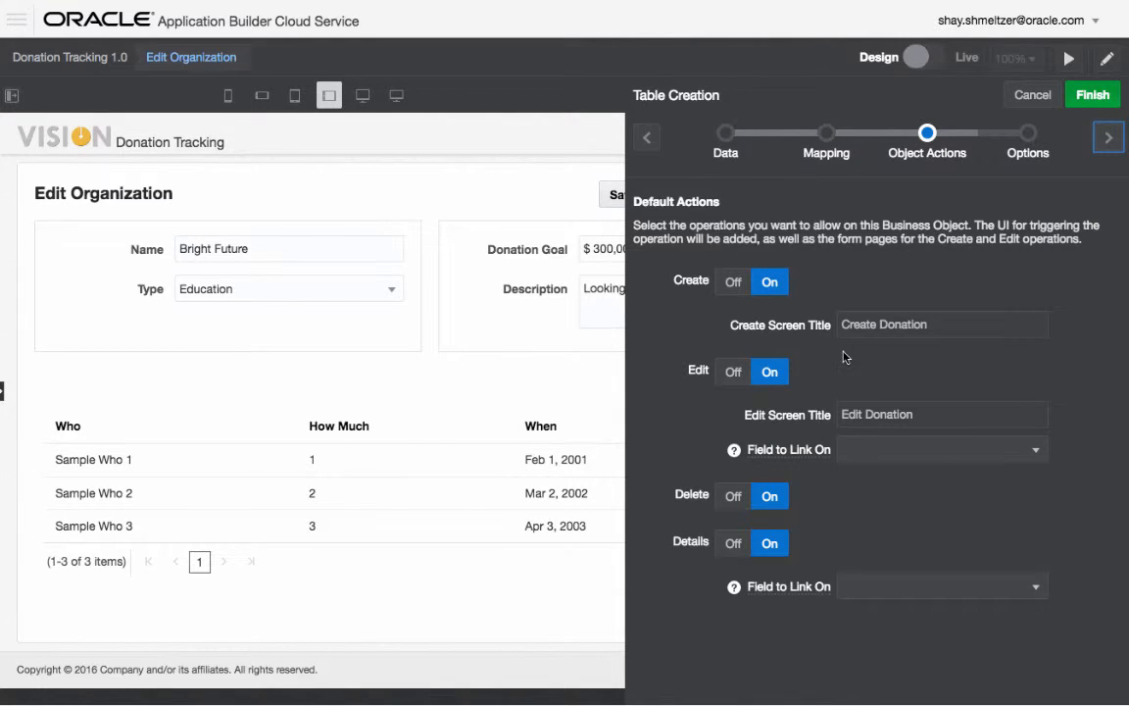
click(879, 453)
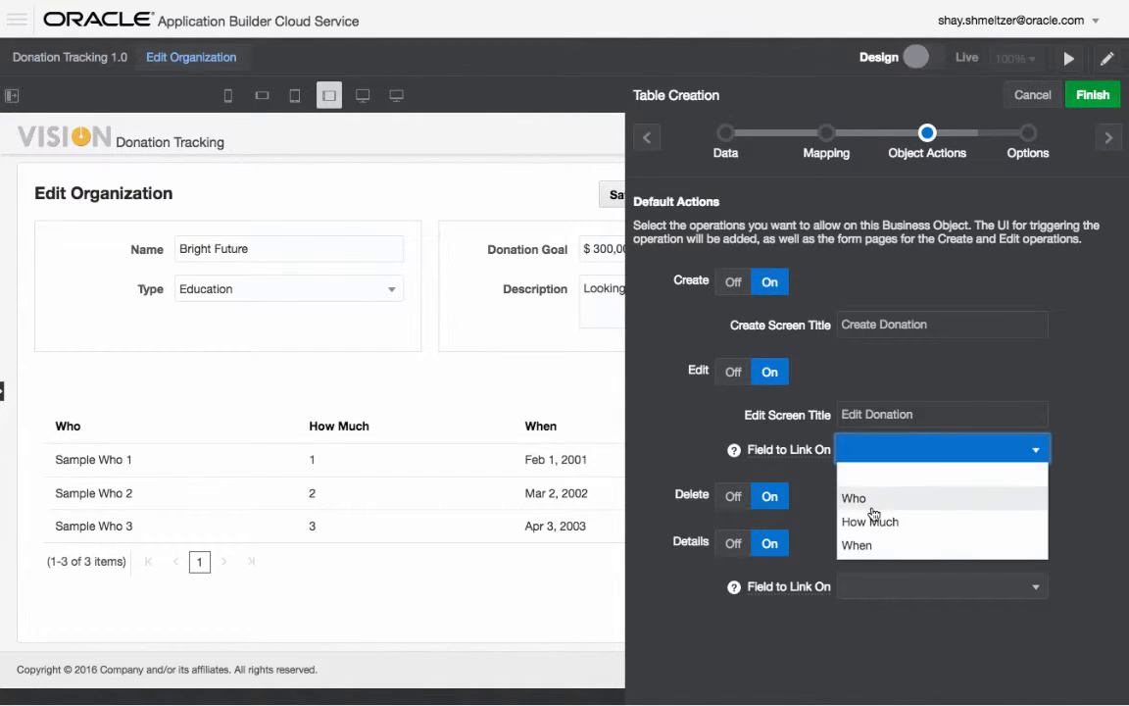
click(872, 502)
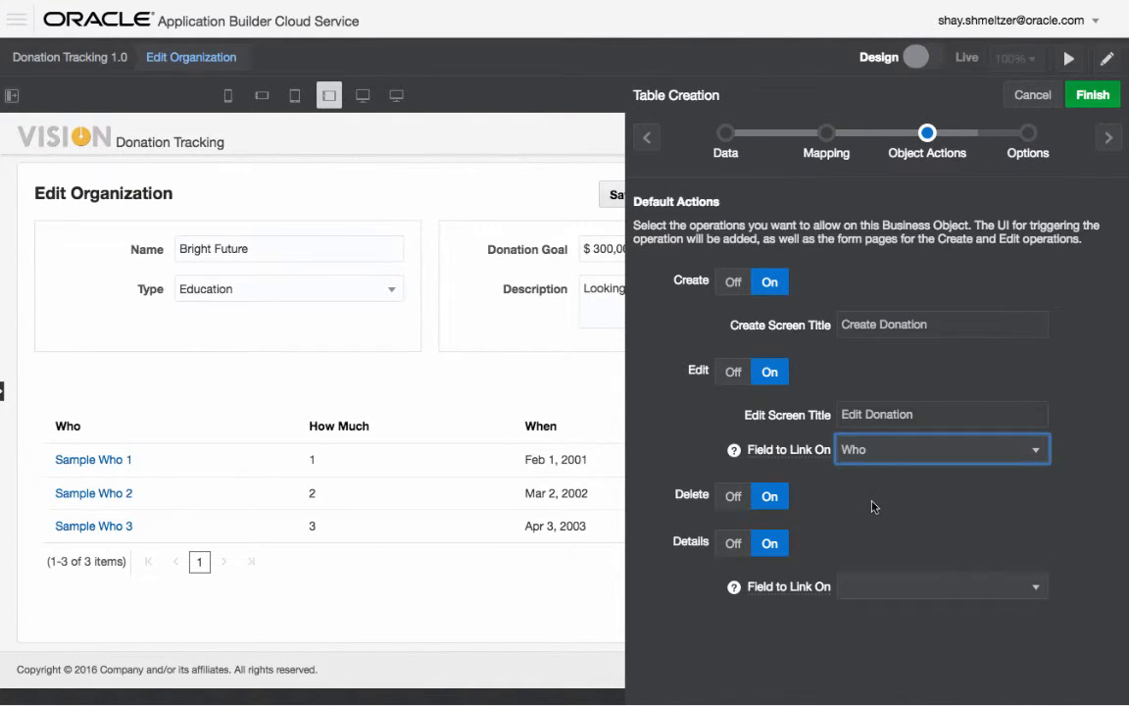
Step: Finish creating the Donation table with its default filter and sort options, and run the Edit Organization page in preview
click(1025, 133)
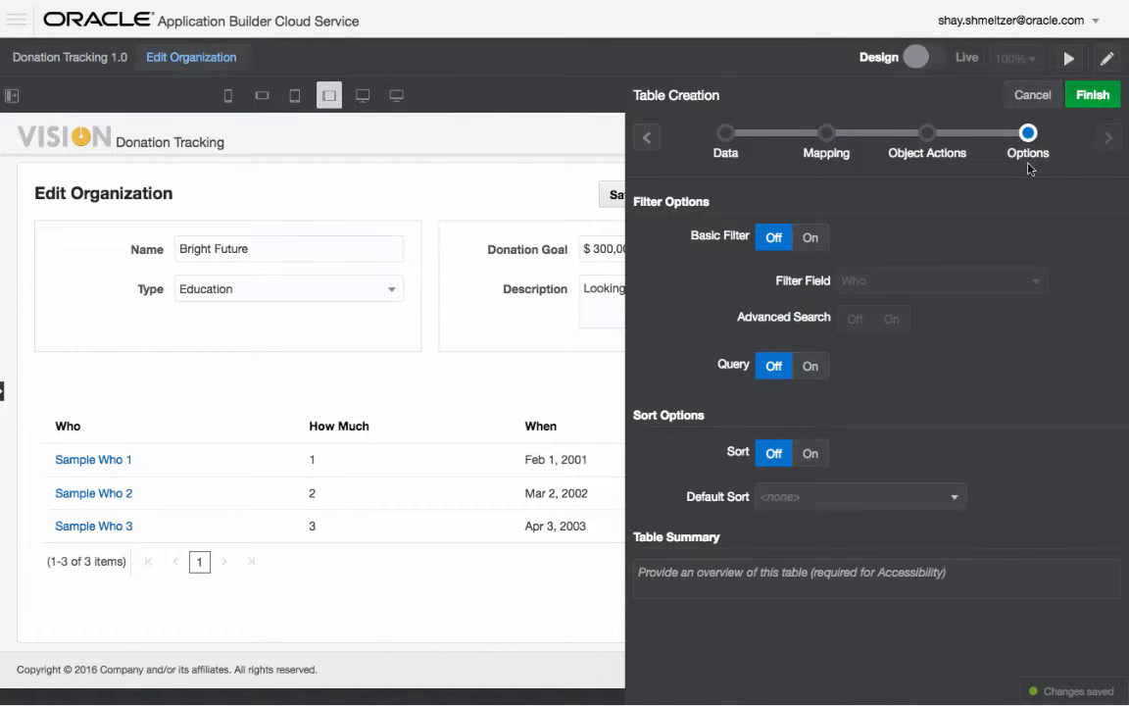
click(1096, 94)
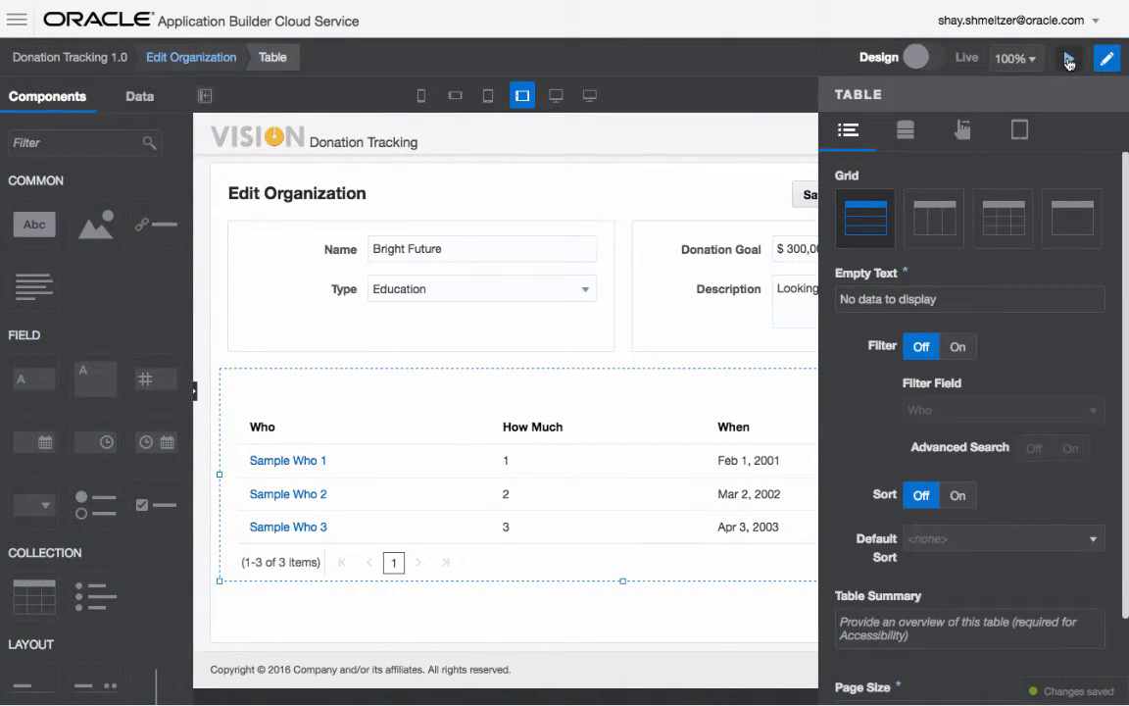
click(1068, 58)
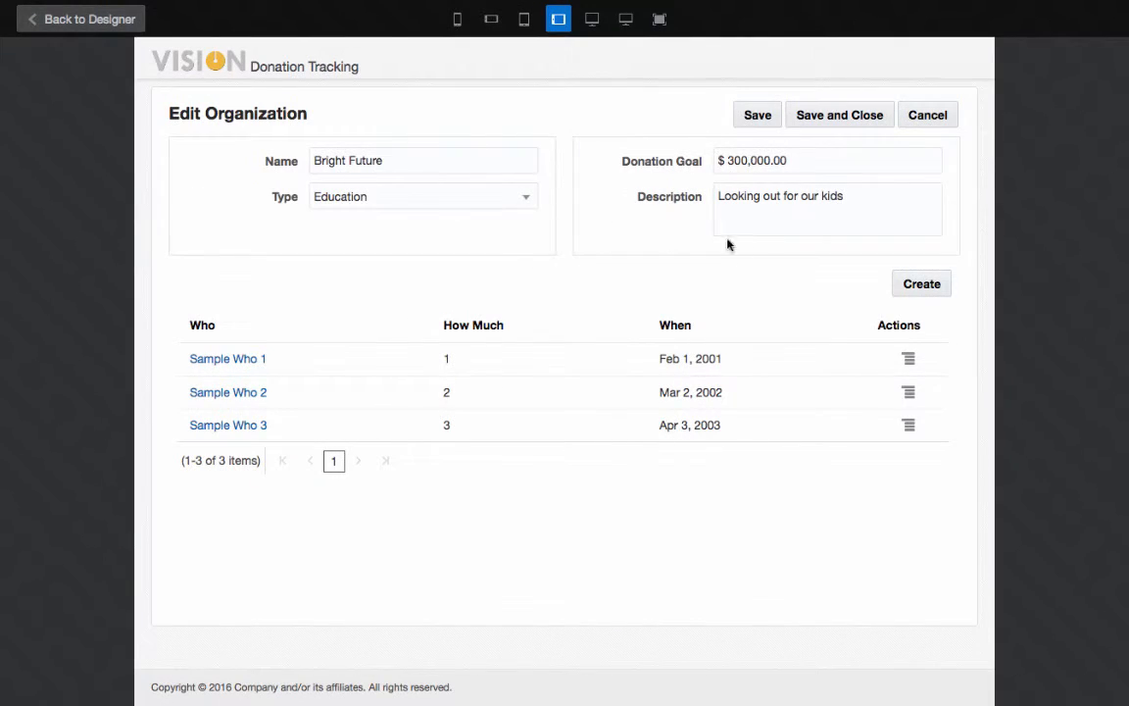
Step: Create a donation for Bright Future with the donor's name, an amount of 50,000 and the date May 17, 2016
click(927, 286)
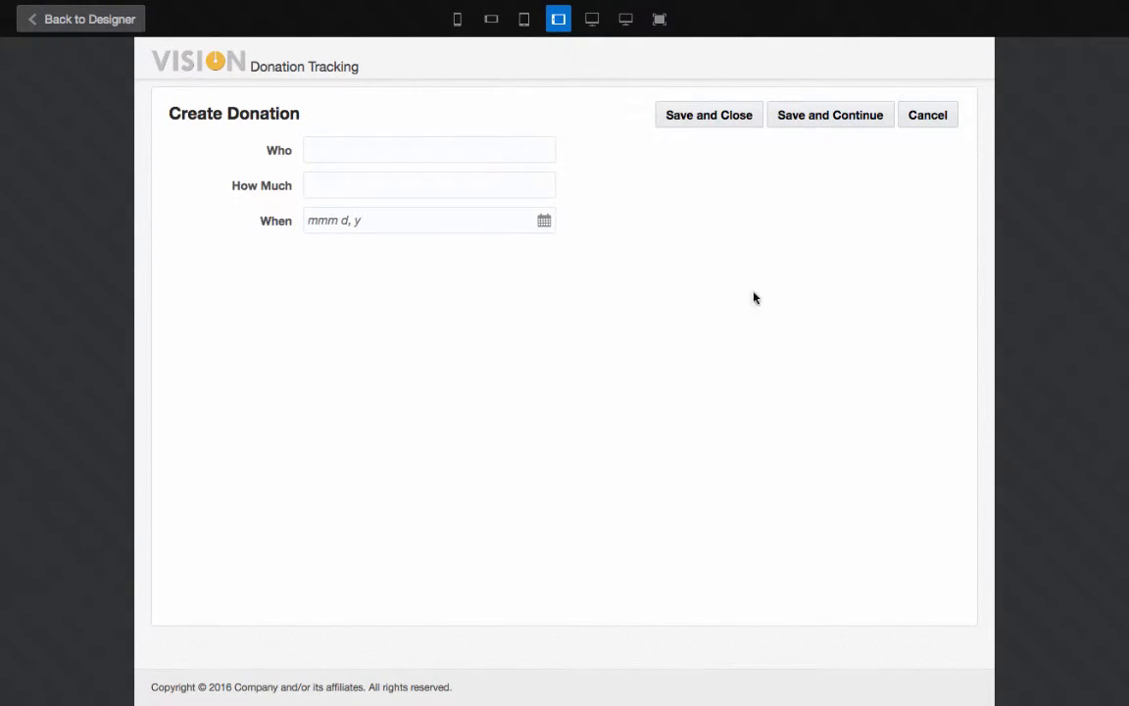
click(390, 148)
text(David)
text(50,000)
key(Tab)
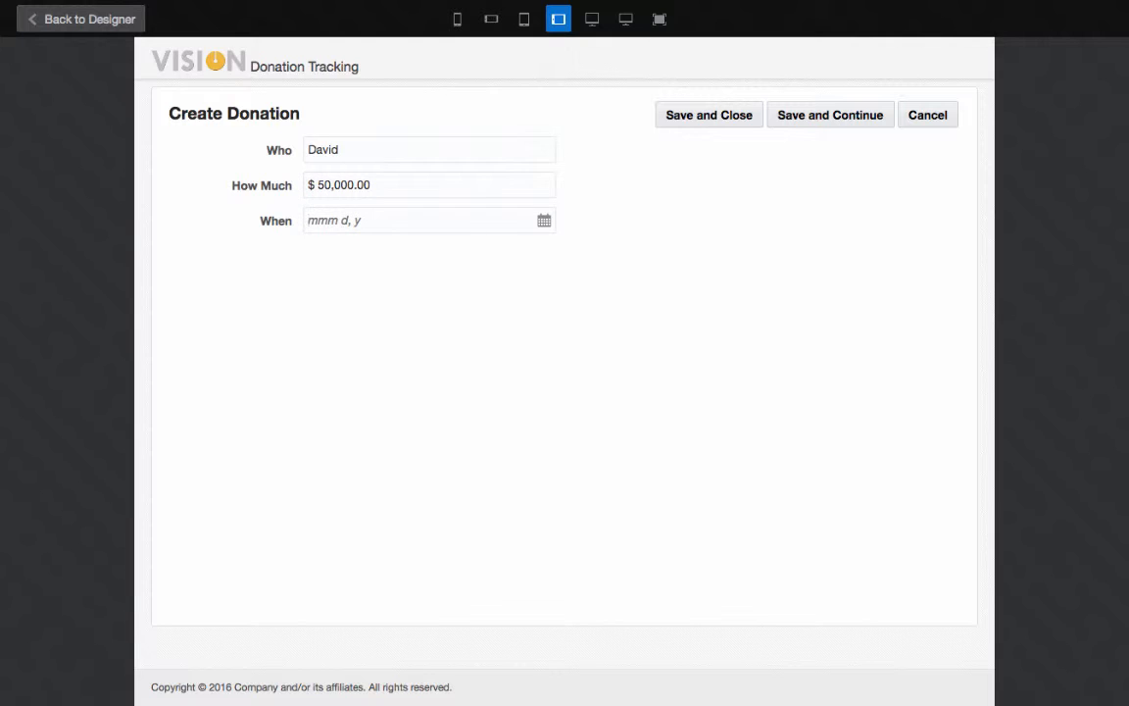
click(543, 221)
click(351, 373)
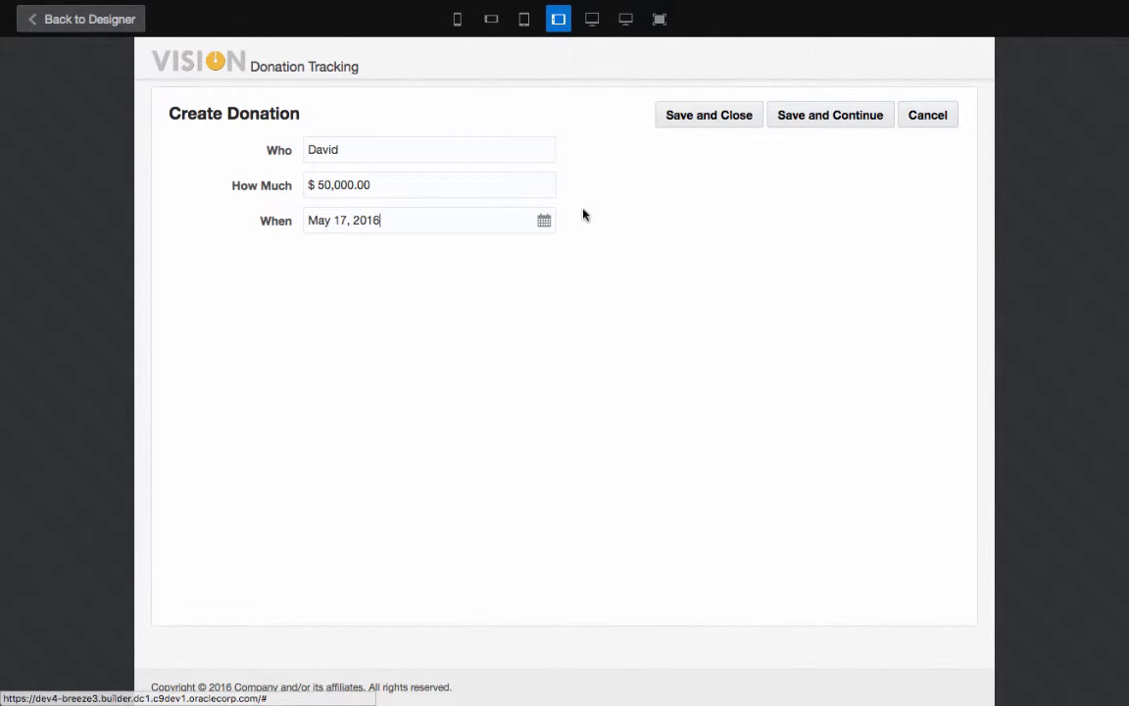
click(718, 119)
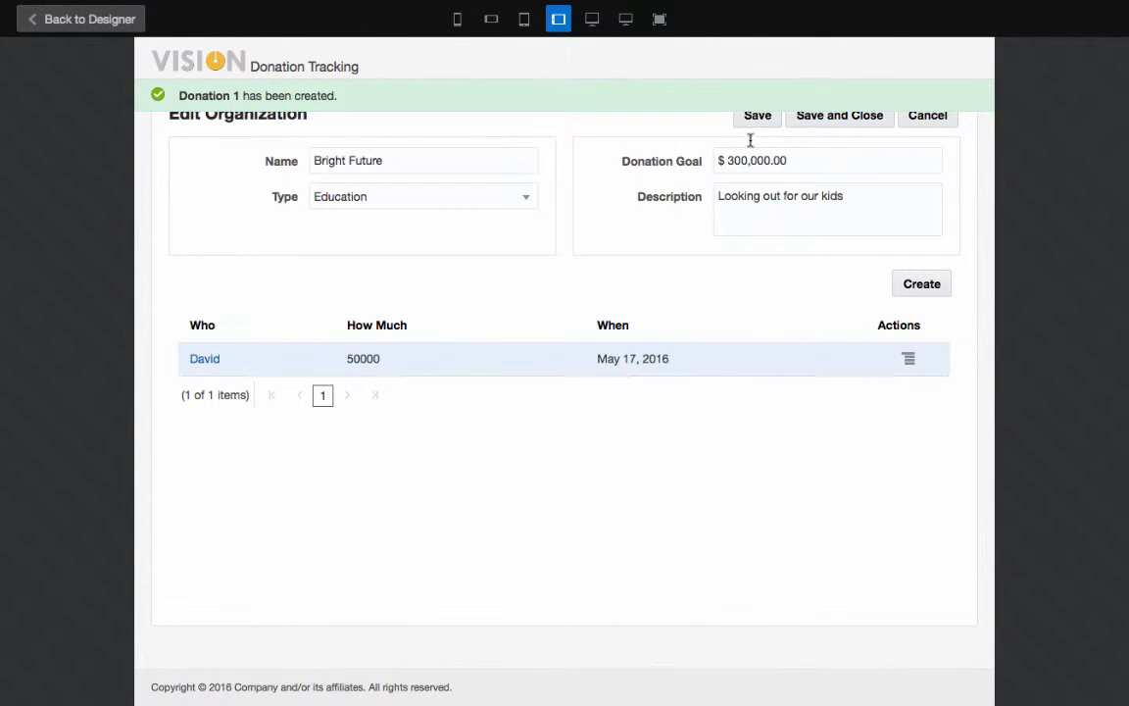
Step: Add a second Bright Future donation with the donor's name, 40,000 and May 6, 2016, and save and close the organization
click(920, 284)
click(412, 152)
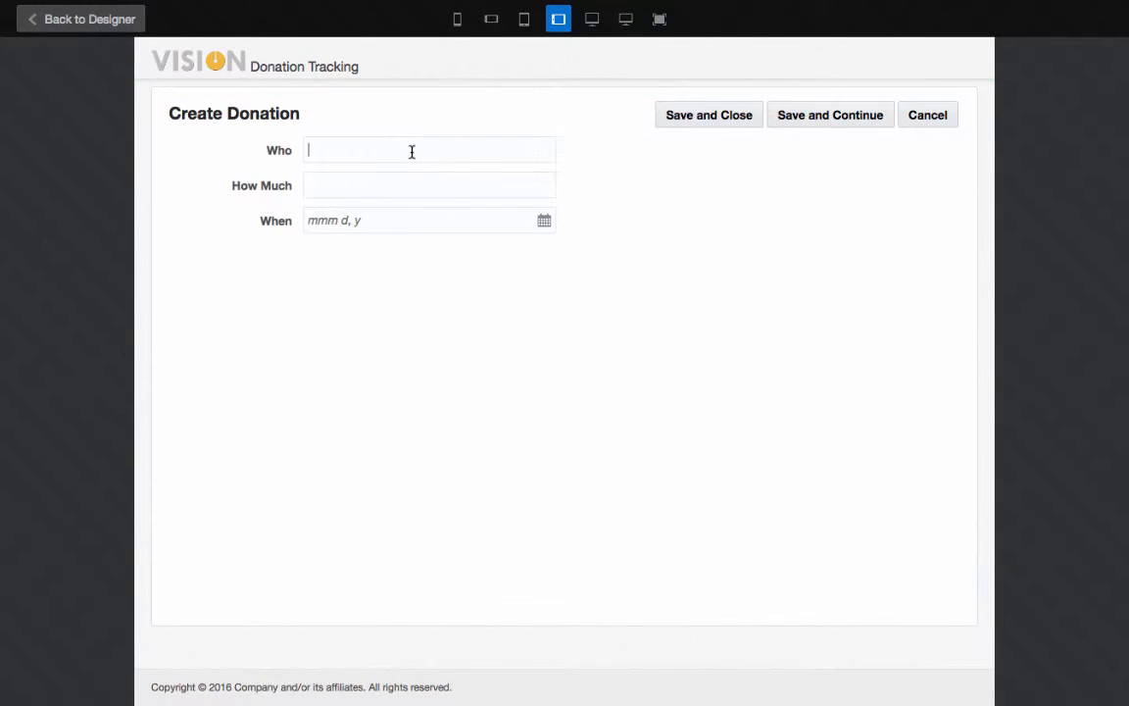
text(Jan)
text(40)
text(000)
key(Tab)
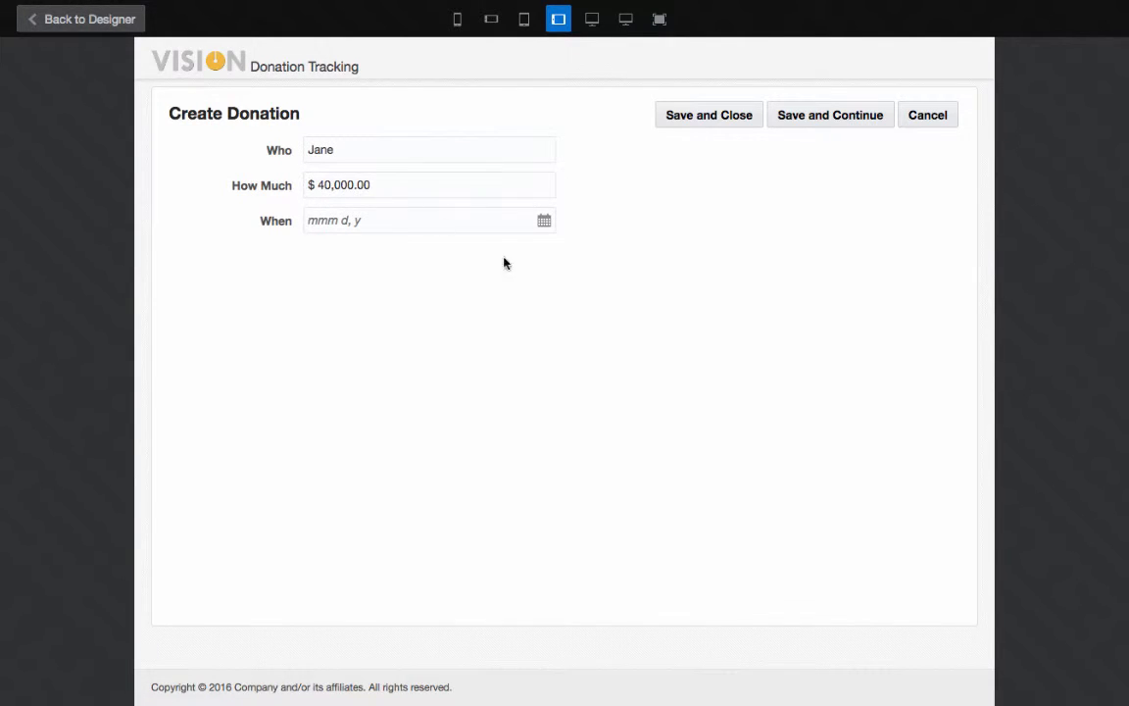
click(545, 222)
click(439, 323)
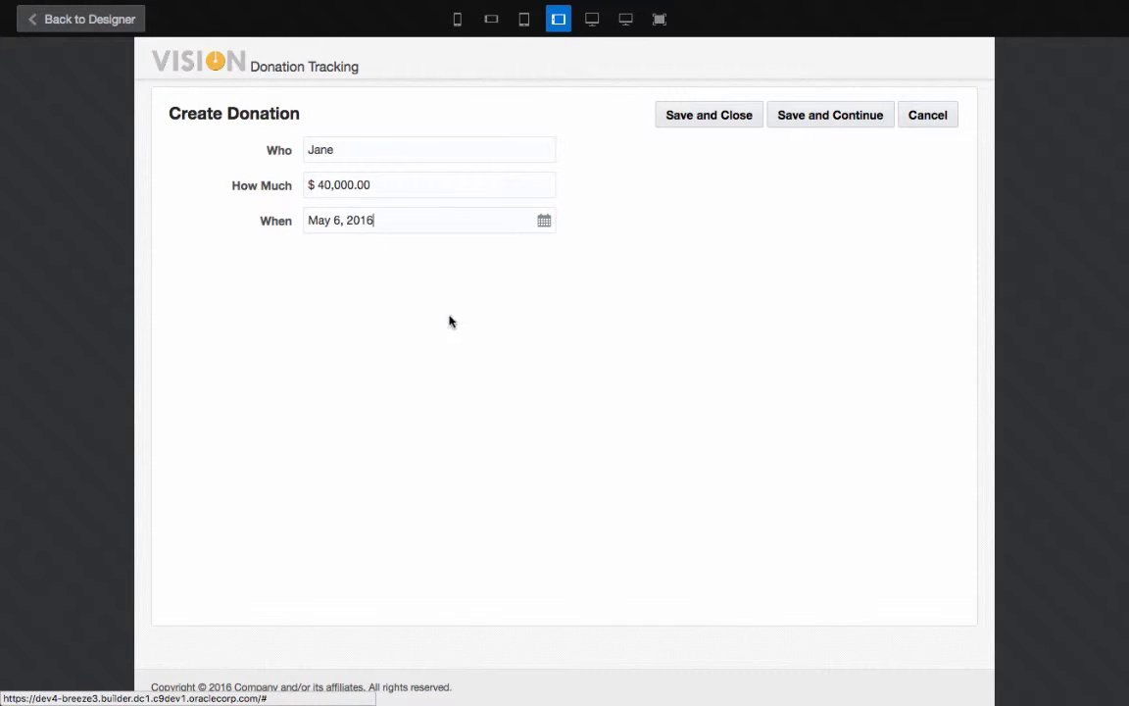
click(734, 120)
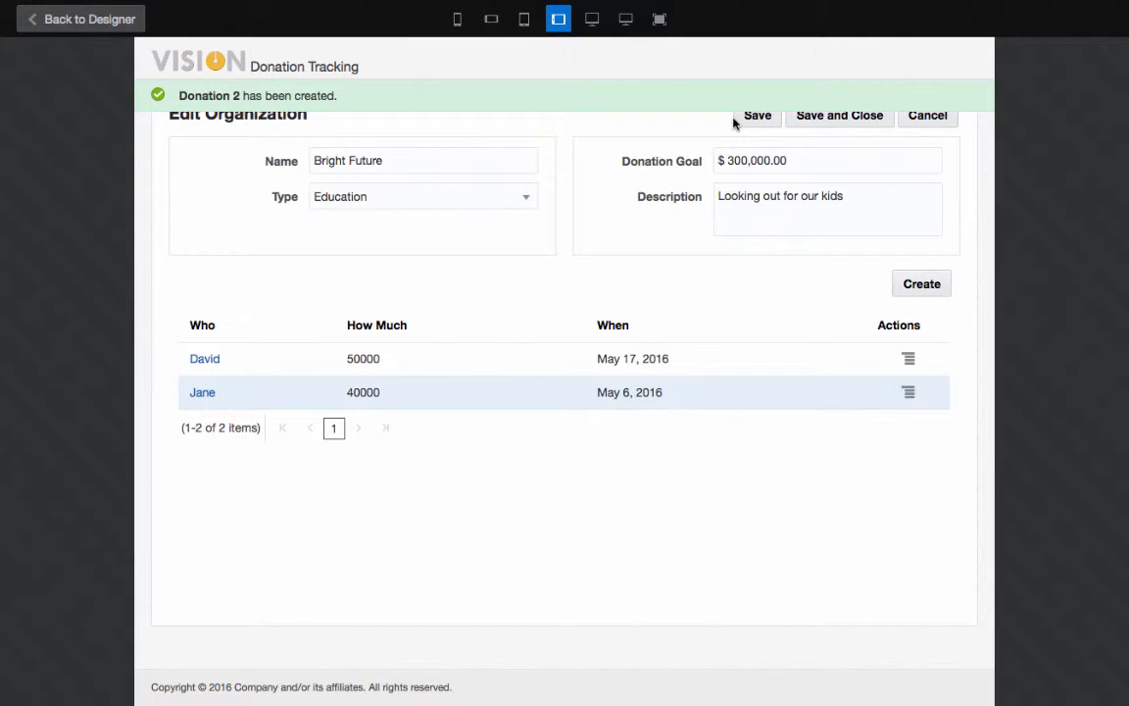
click(812, 116)
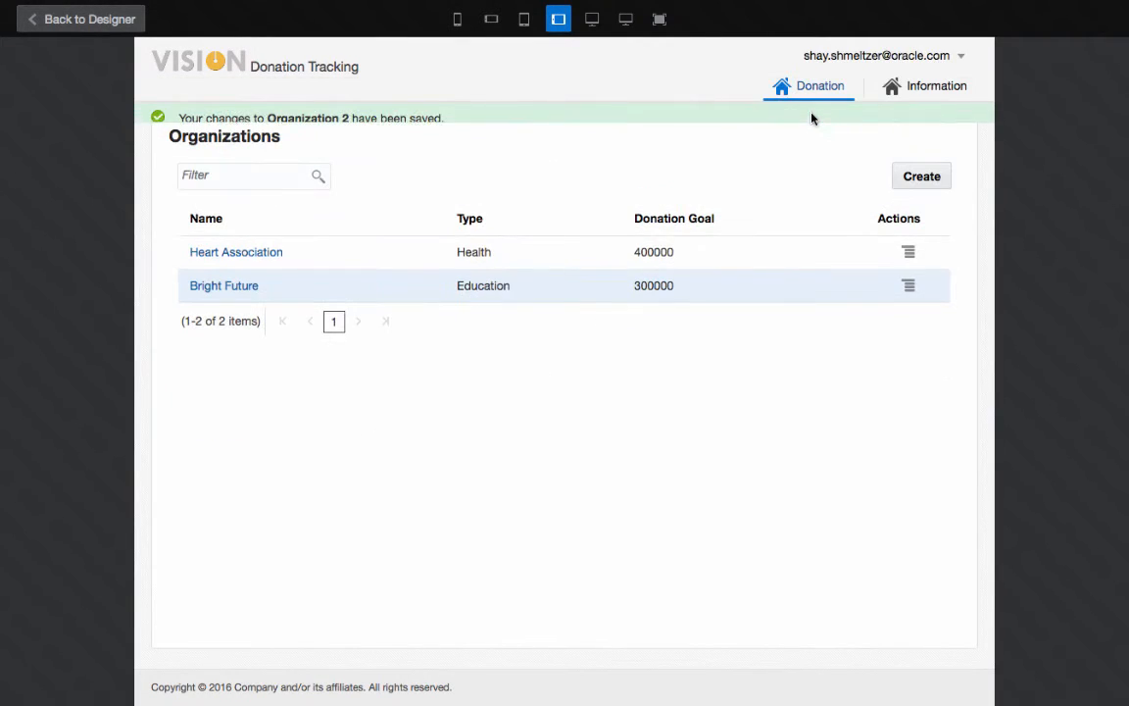
Step: Open the Heart Association organization and create a donation with the donor's name, 35,000 and the date May 5, 2016
click(258, 254)
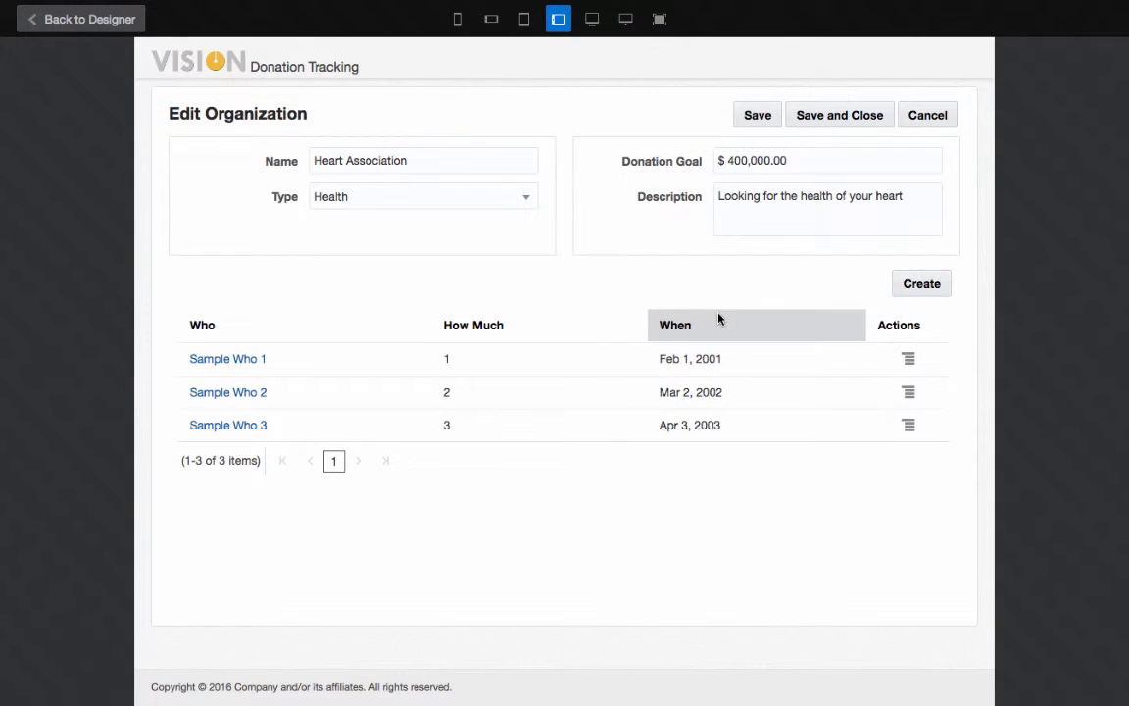
click(927, 285)
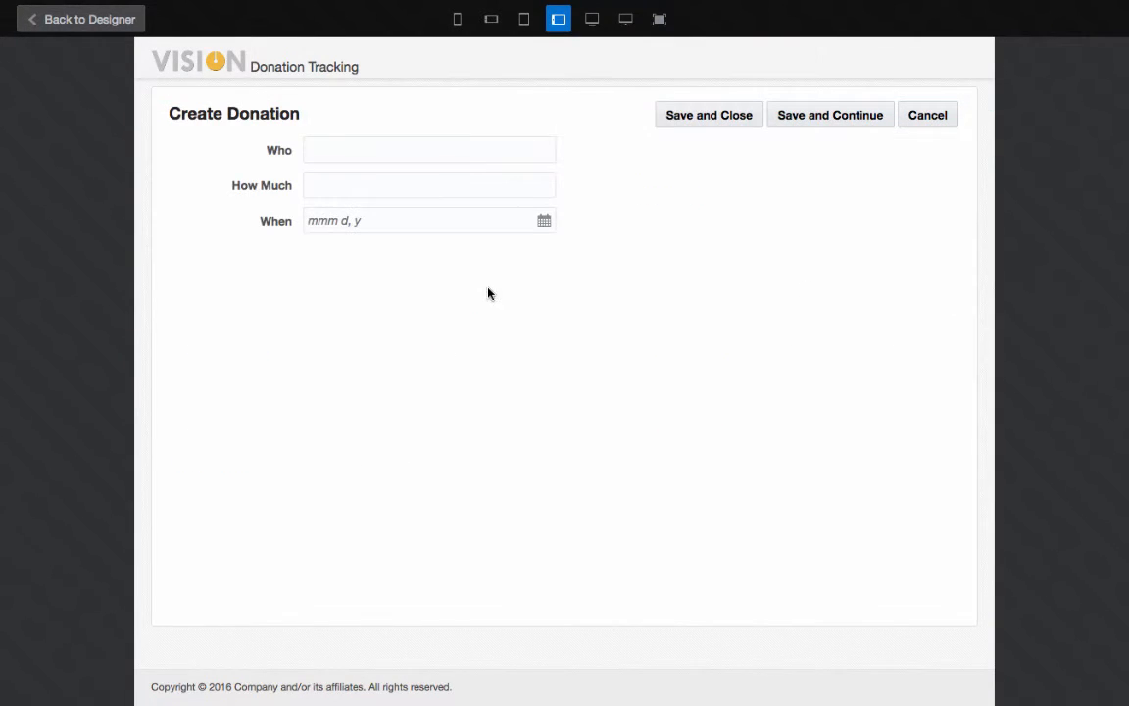
click(397, 150)
text(Mike)
text(35000)
key(Tab)
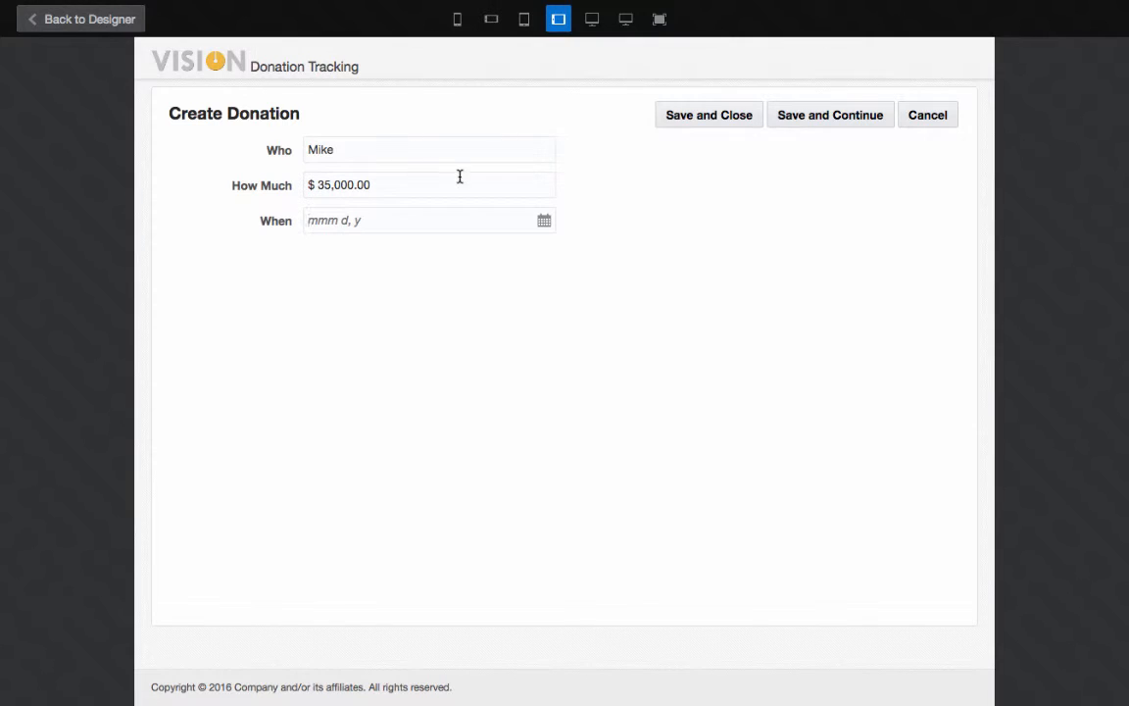
click(542, 221)
click(412, 324)
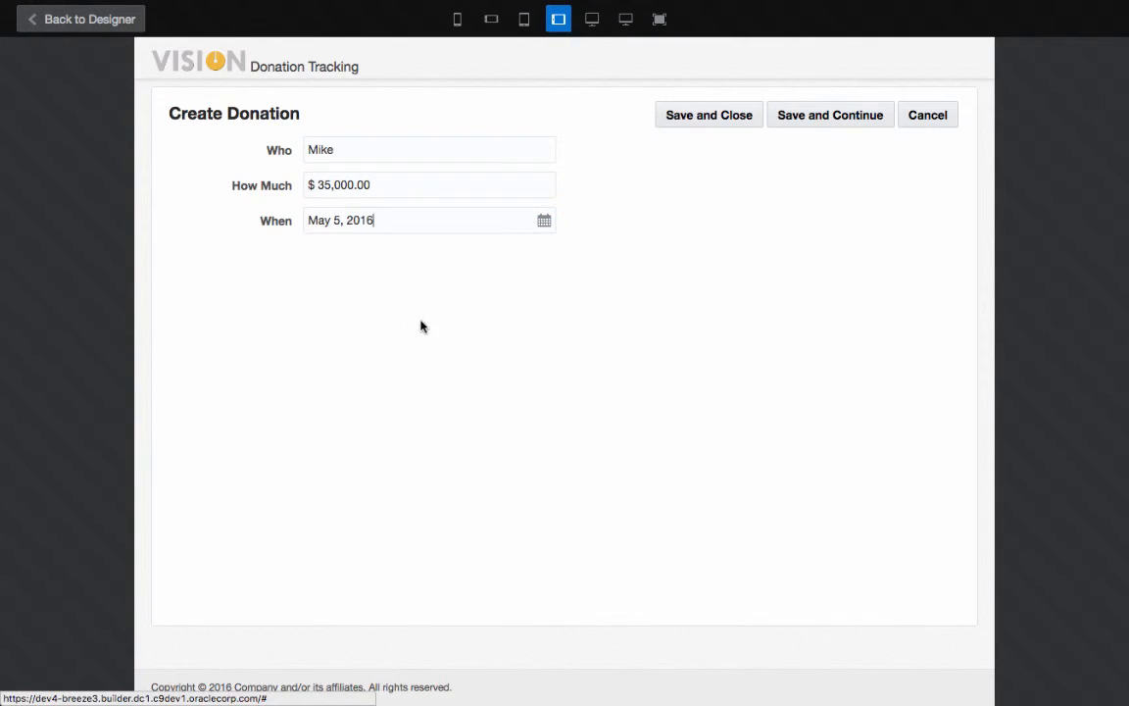
click(705, 115)
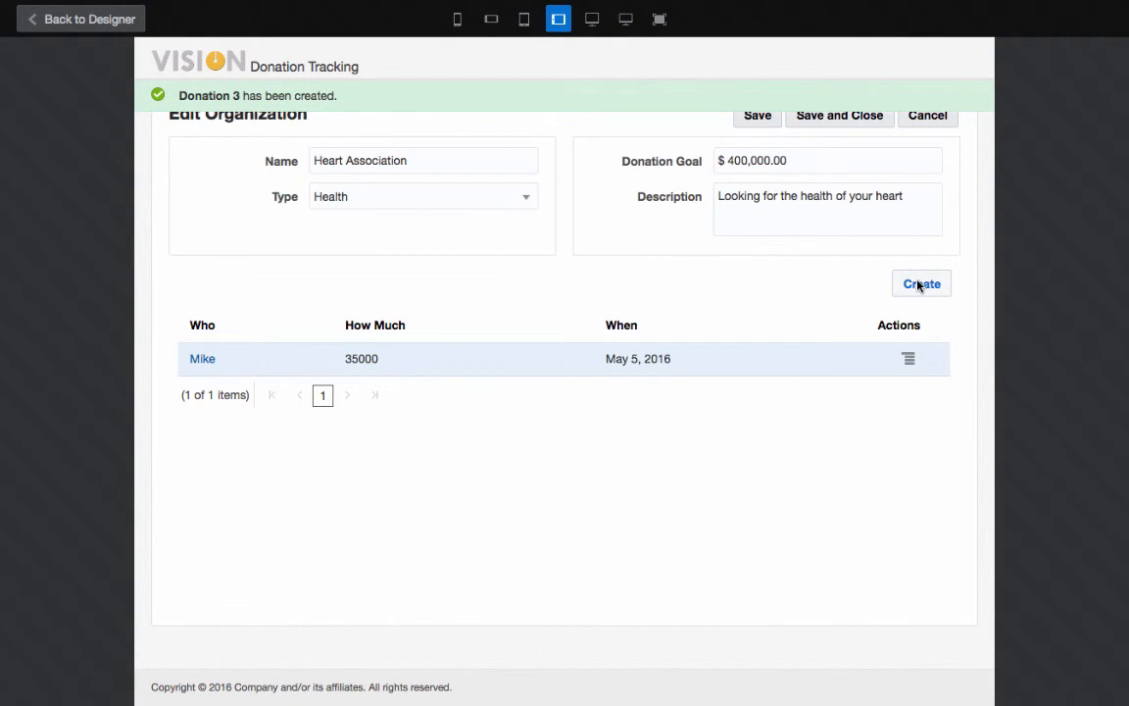
Step: Add another Heart Association donation with the donor's name, 20,000 and May 3, 2016, save it and return to the designer
click(919, 284)
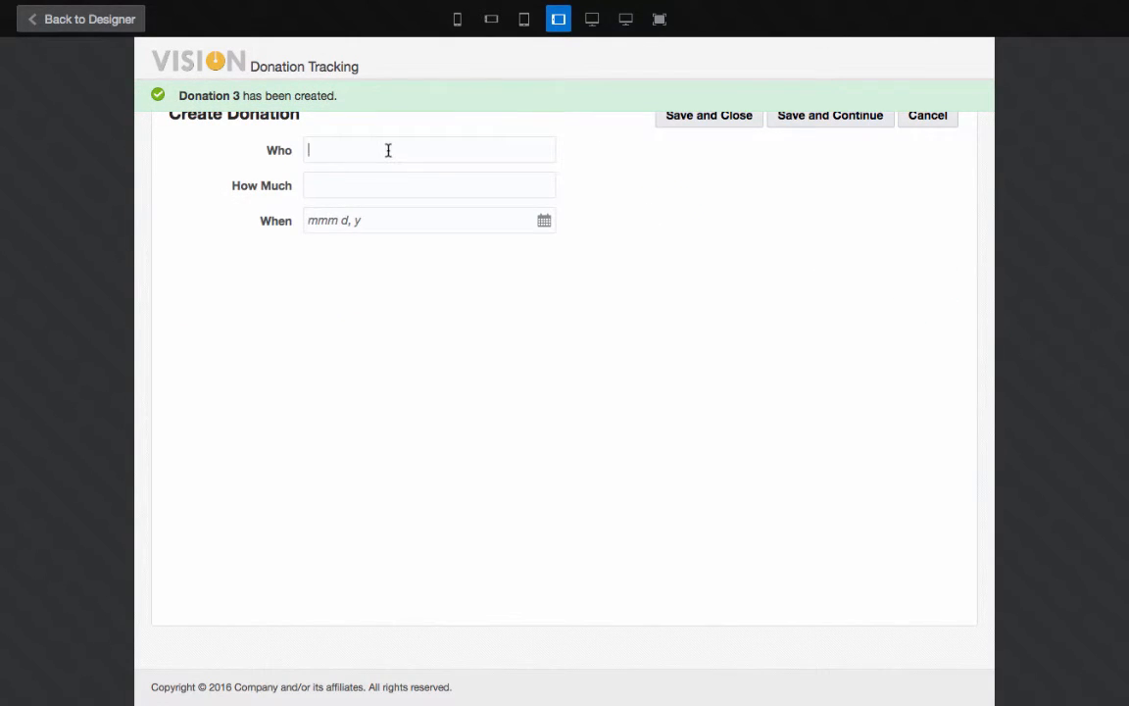
click(388, 150)
text(Jack)
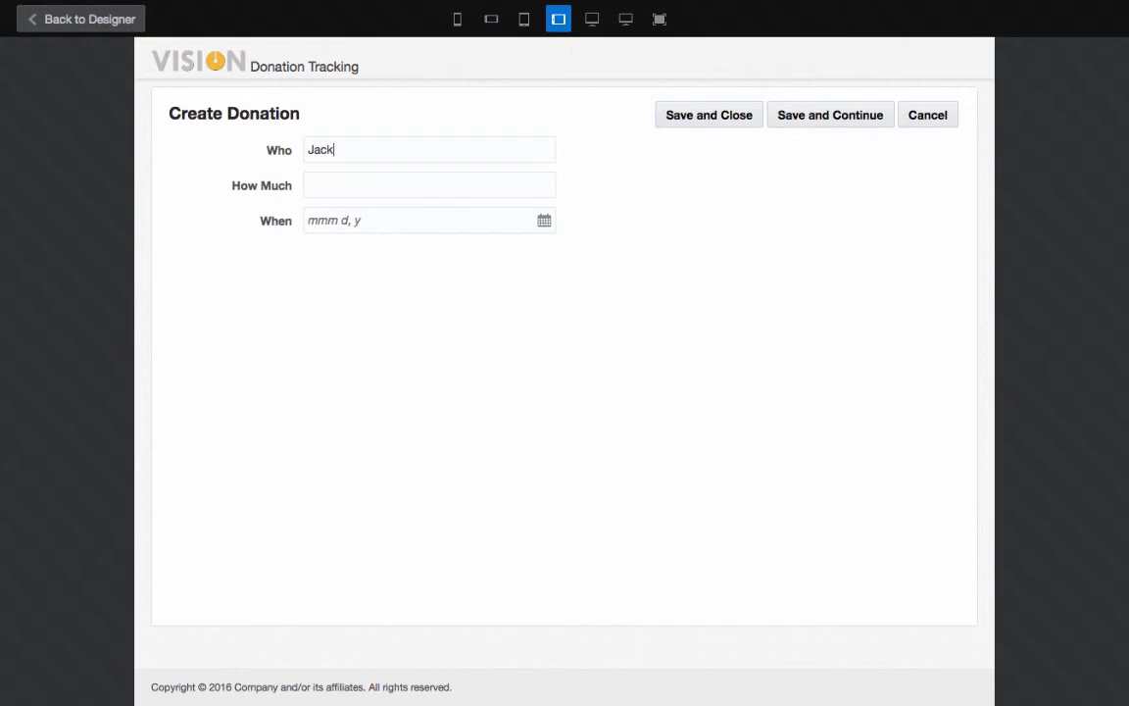
click(403, 184)
text(20,000)
key(Tab)
click(543, 221)
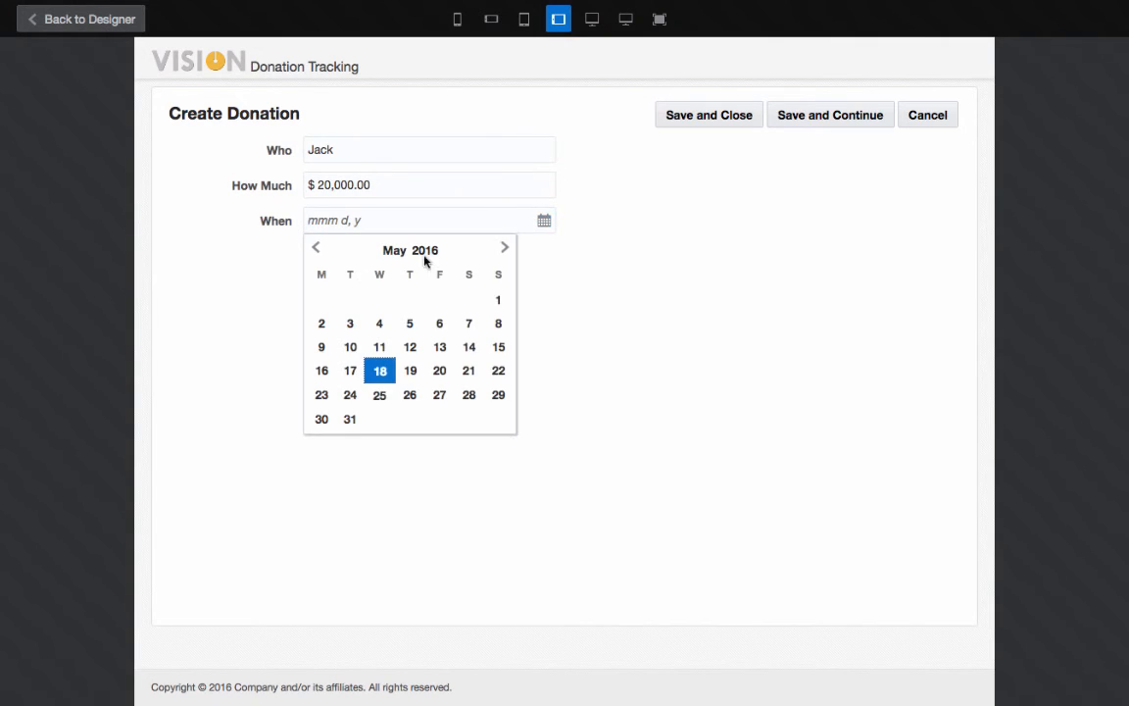
click(350, 324)
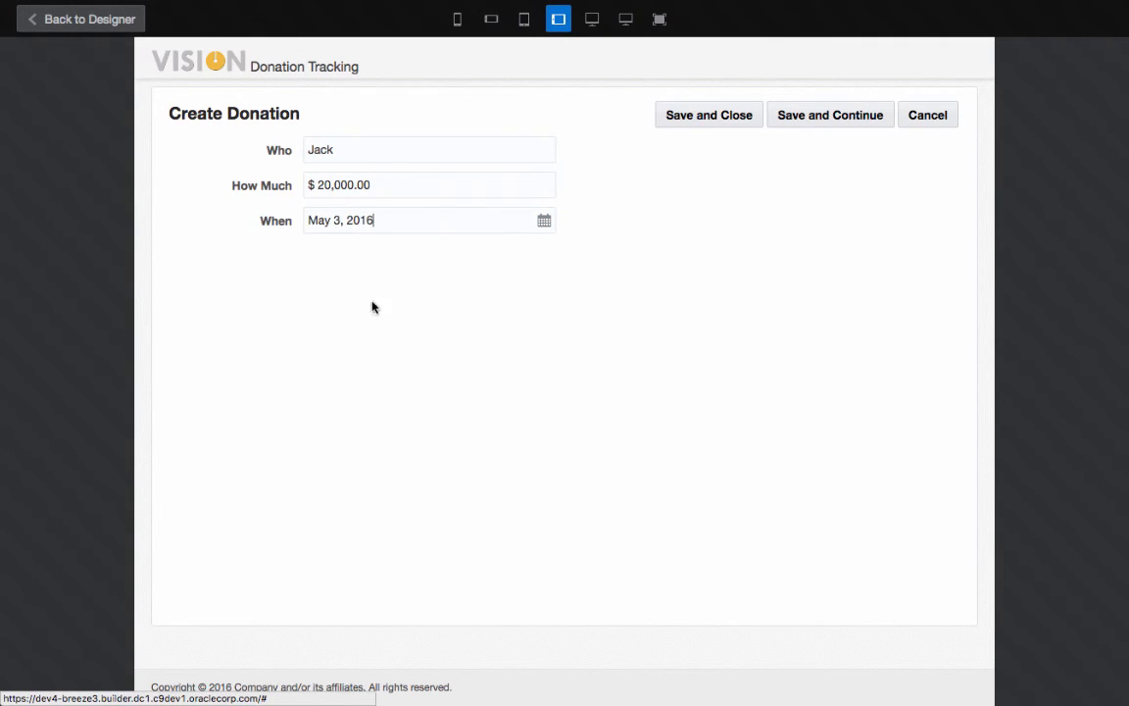
click(753, 117)
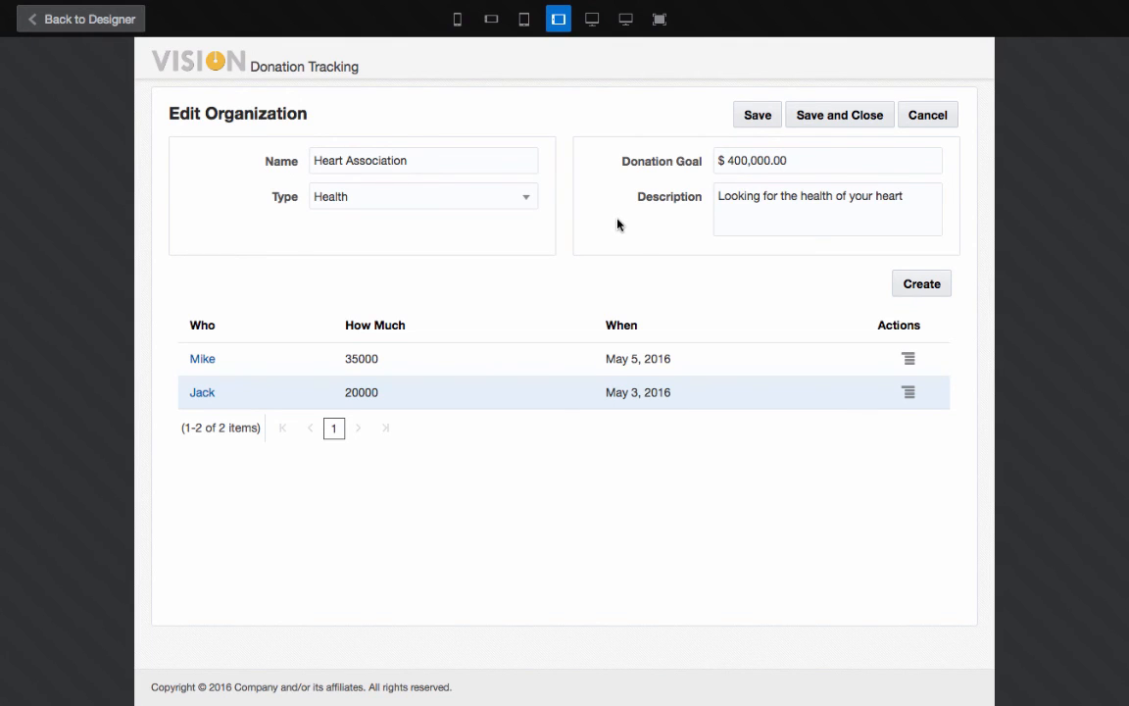
click(115, 21)
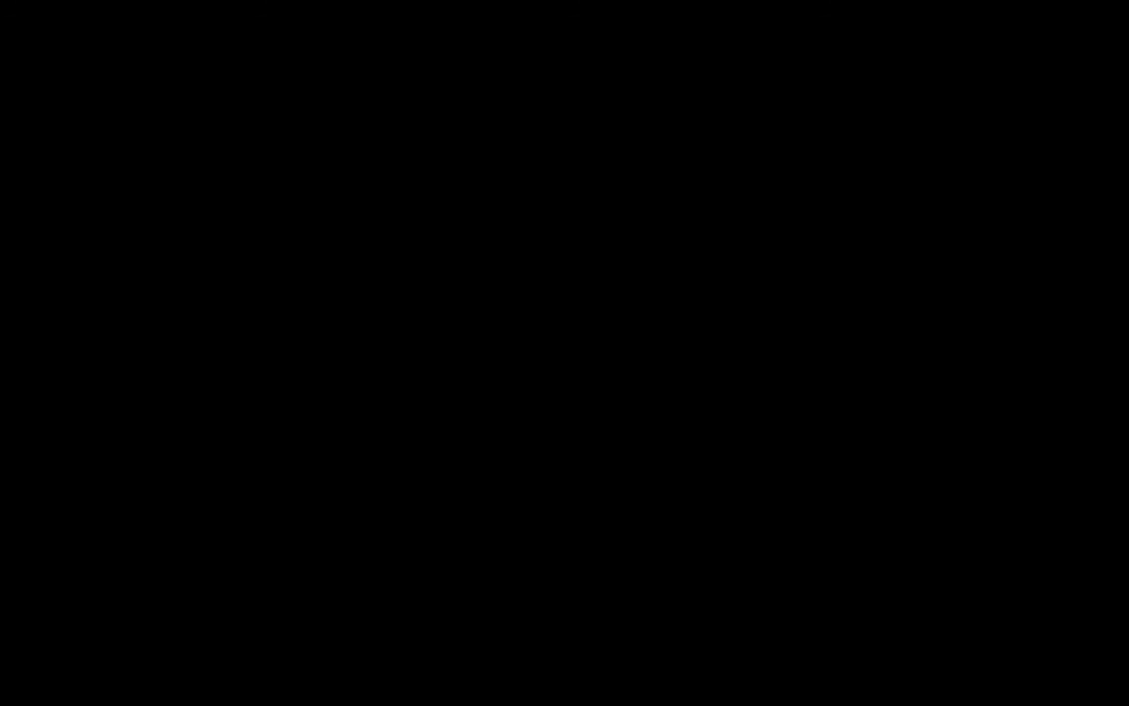